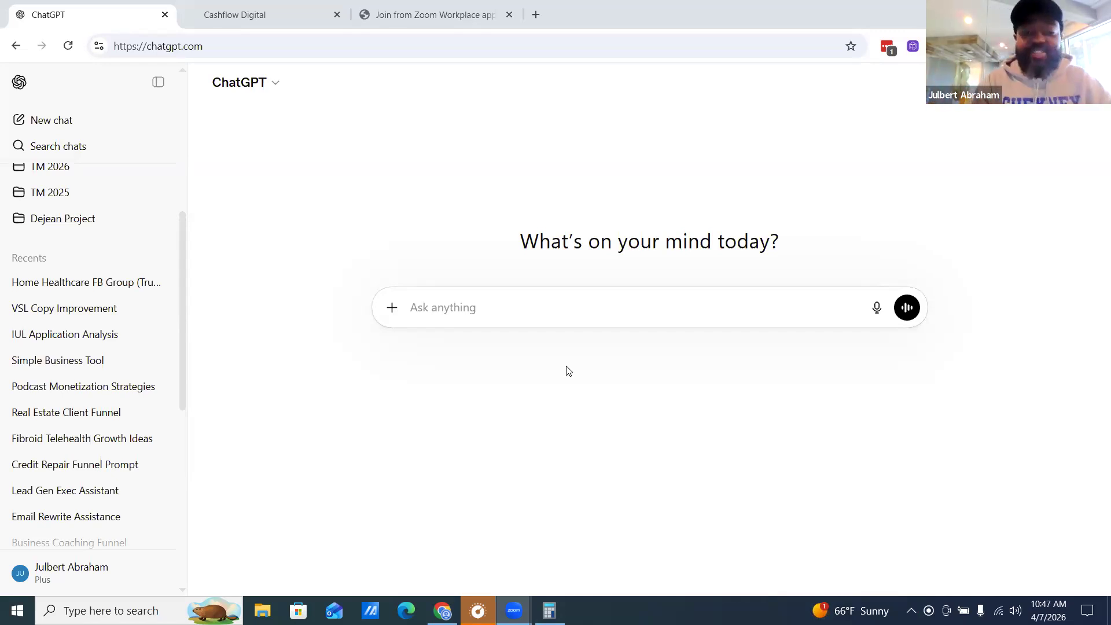
left_click(533, 320)
type("make me a funnel")
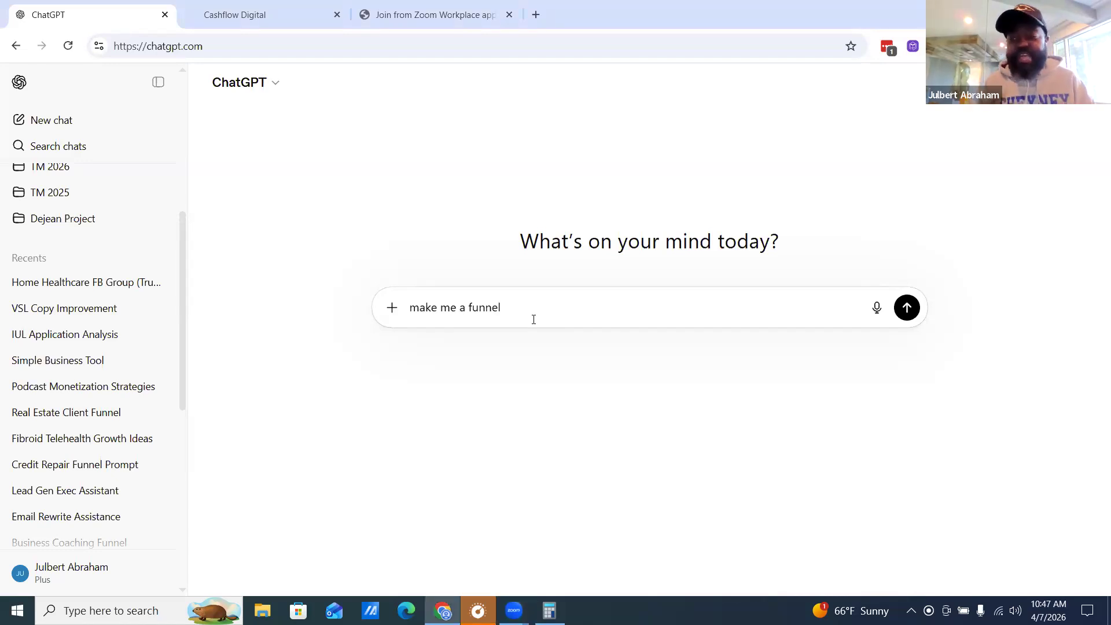
key("BackSpace")
key("BackSpace")
key("BackSpace")
key("BackSpace")
key("BackSpace")
key("BackSpace")
key("BackSpace")
key("BackSpace")
key("BackSpace")
key("BackSpace")
key("BackSpace")
key("BackSpace")
key("BackSpace")
key("BackSpace")
key("BackSpace")
key("BackSpace")
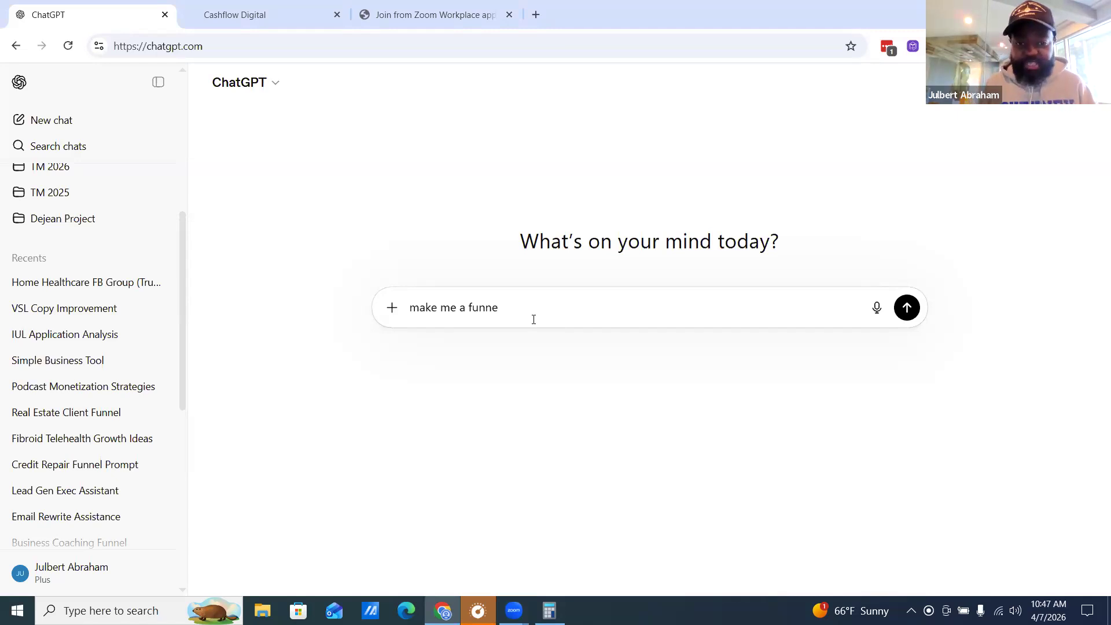
key("BackSpace")
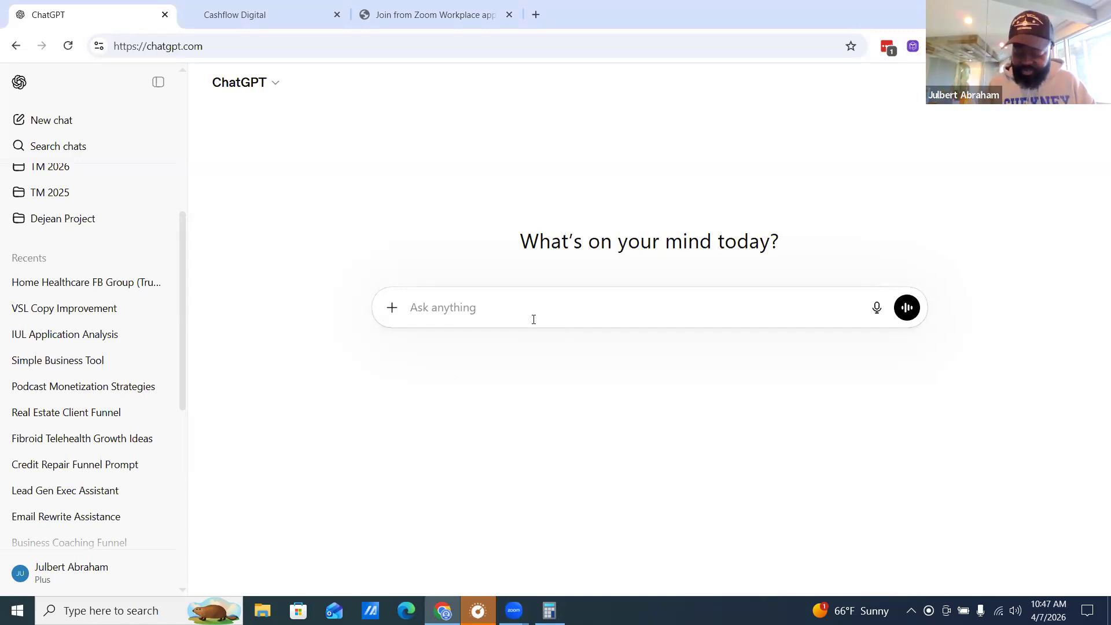
Step: Request a vibe coding prompt for lovable or high level to build an automated, efficient client acquisition funnel with a unique experience for a tax business
type("create a prompt that I can use for vibe coding on a platform like lovable or high level to build out a client acquisition funnel for a real estate brokerage business that wants to automate their client acquisition process while providing a unique experience that will draw in more clients and allow them to be efficient")
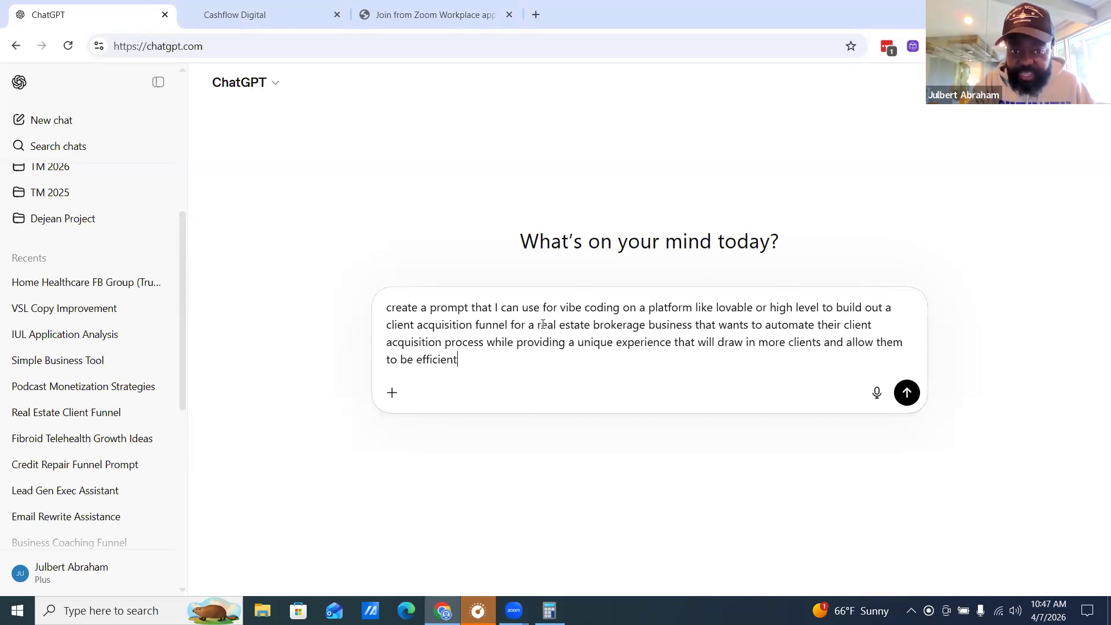
left_click_drag(539, 324, 638, 327)
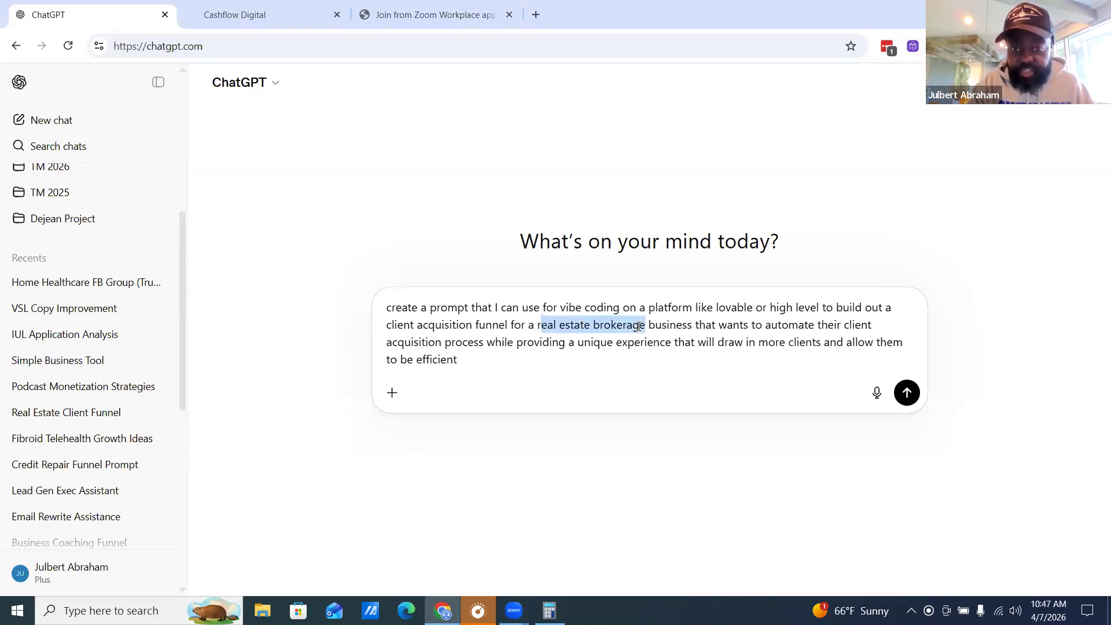
type("tax")
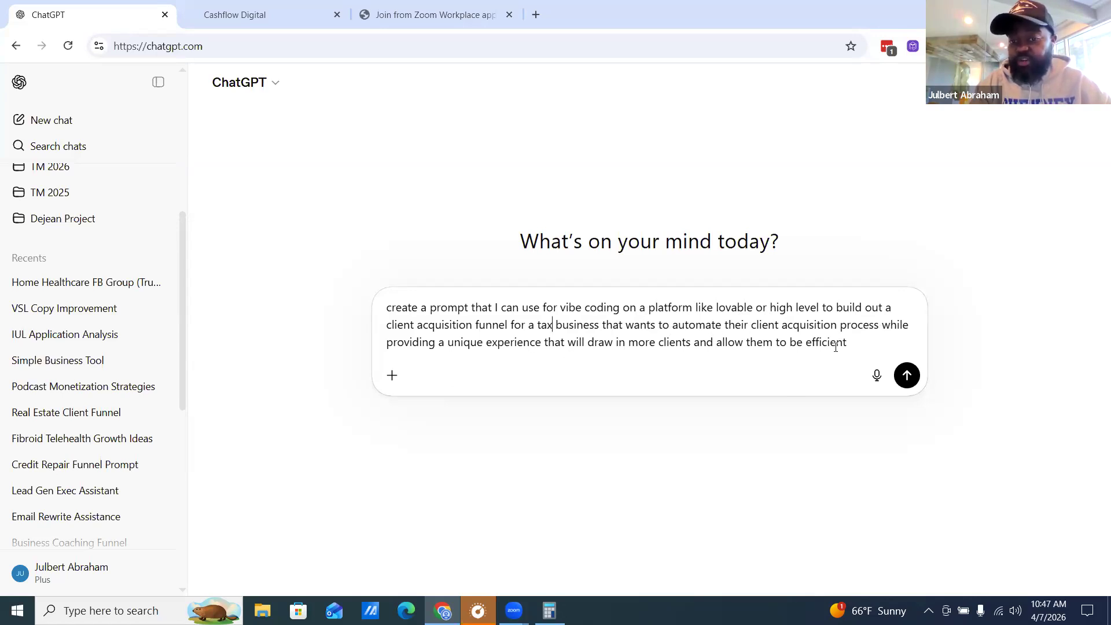
left_click(908, 375)
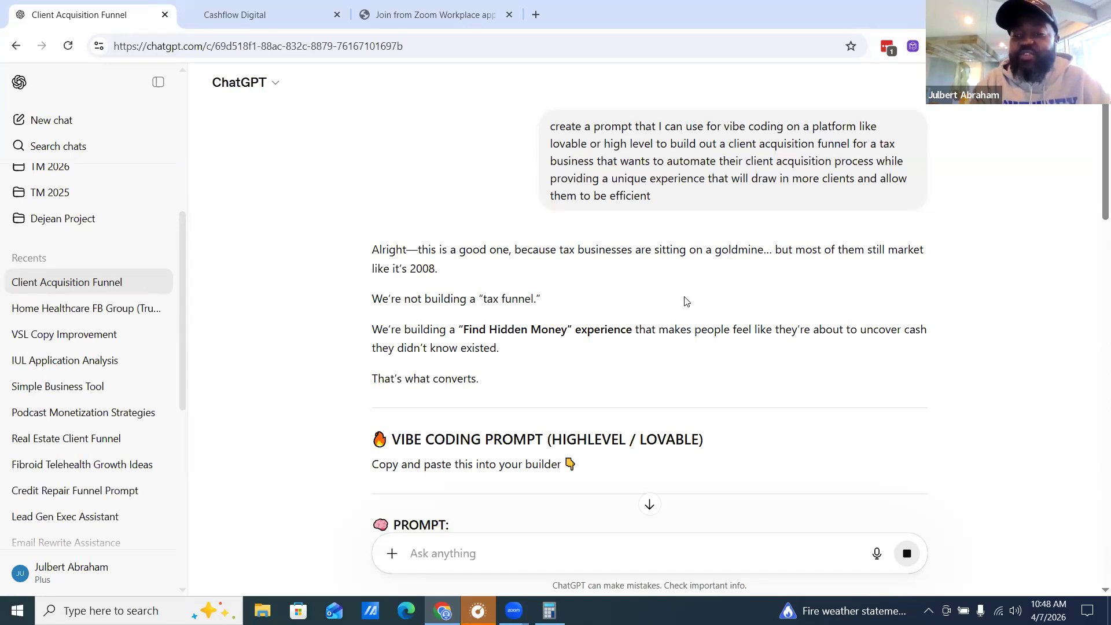
Step: Read through the whole generated funnel prompt, from the core funnel flow and landing page to the automation, CRM pipeline and optional add-ons
scroll(686, 301, "down", 1)
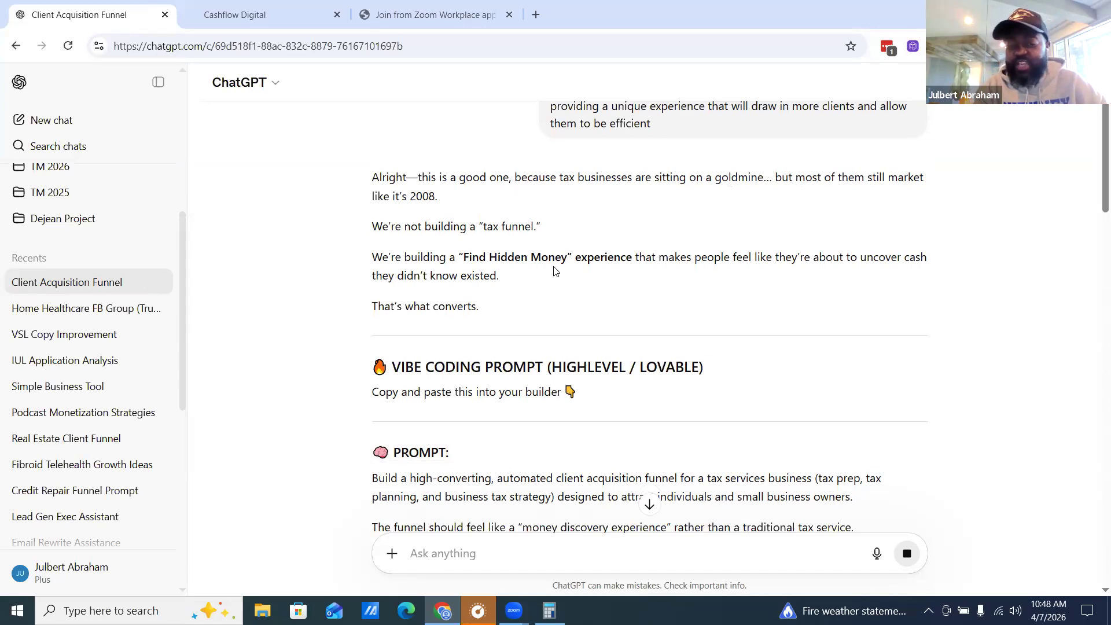
scroll(555, 271, "down", 2)
scroll(555, 270, "down", 1)
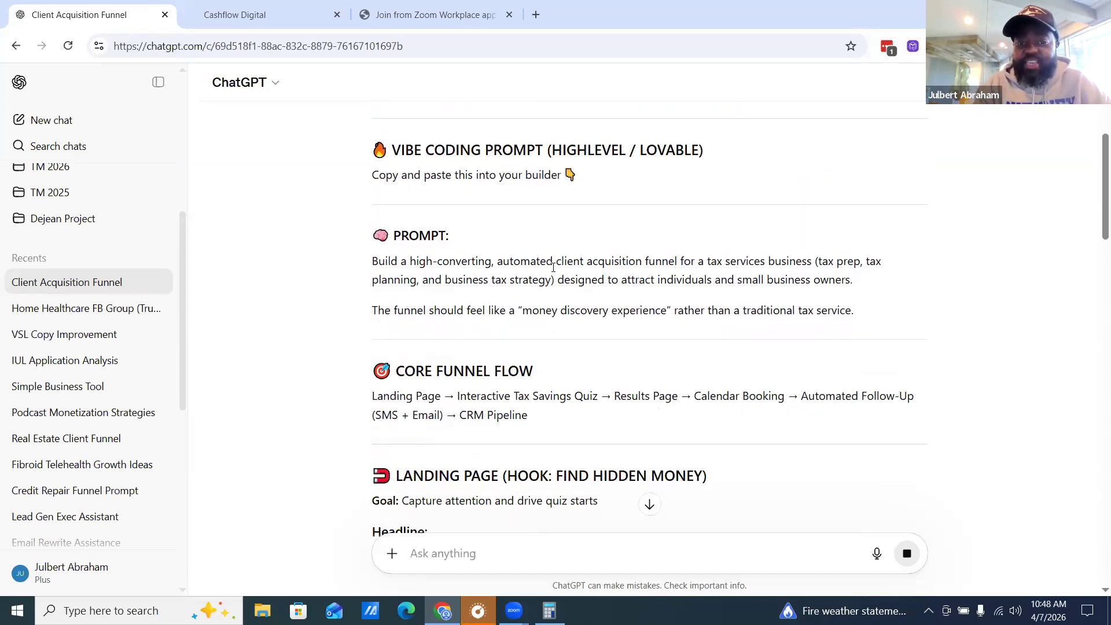
scroll(554, 267, "down", 1)
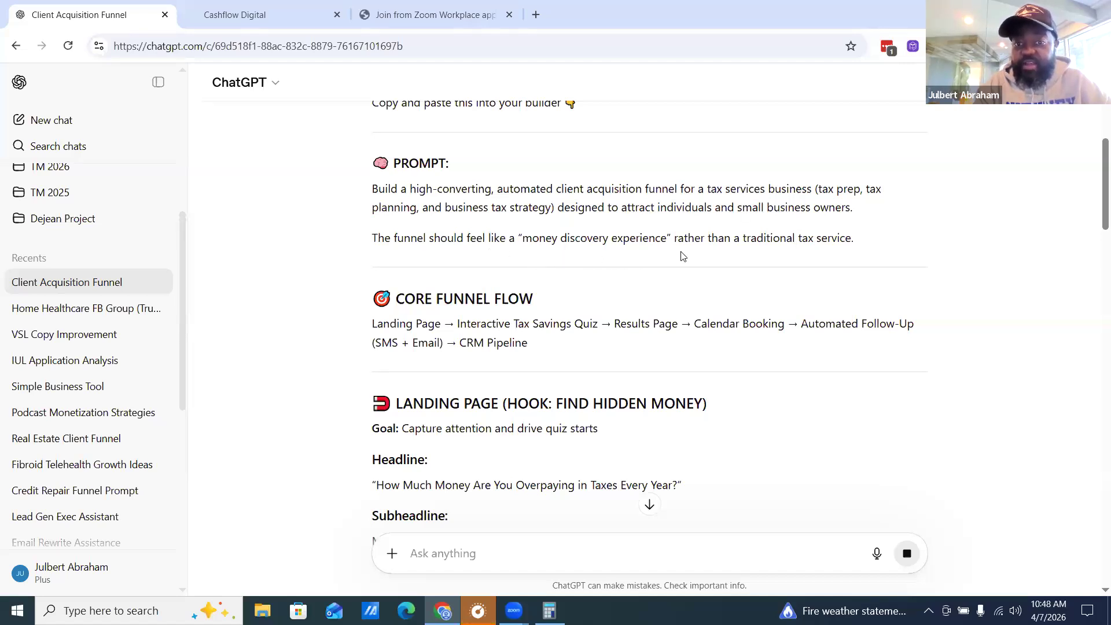
scroll(829, 258, "down", 1)
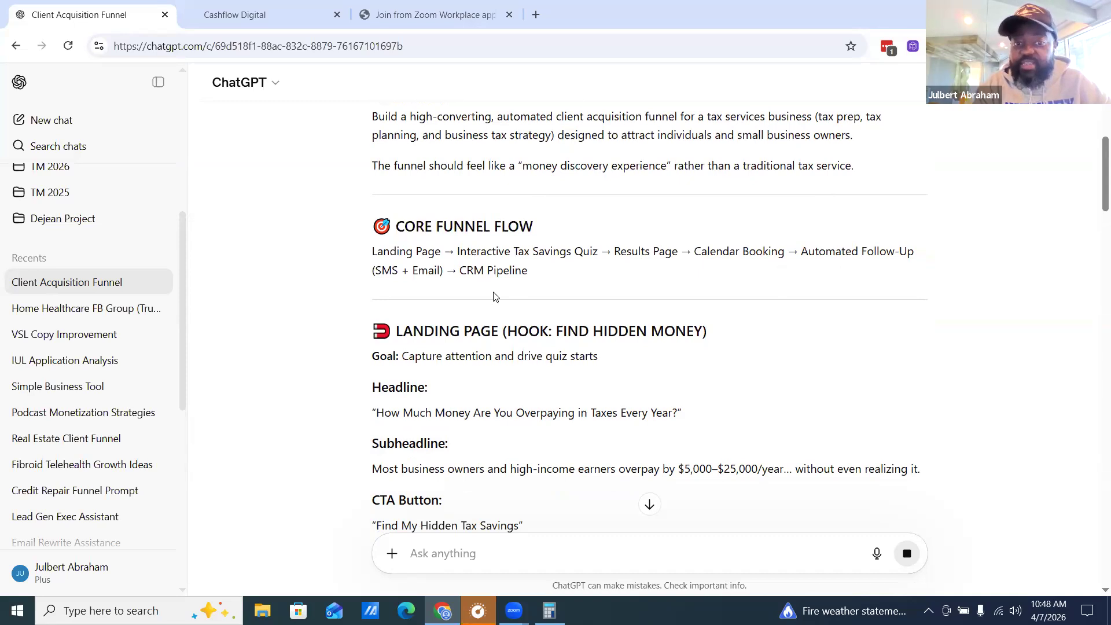
scroll(490, 297, "down", 2)
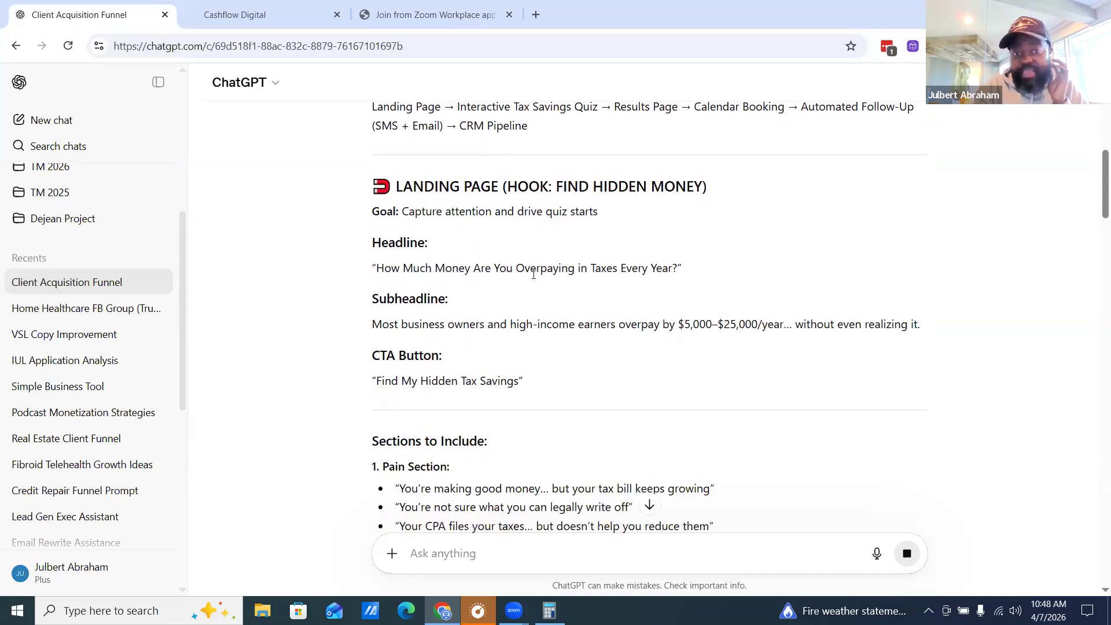
scroll(540, 301, "down", 1)
scroll(539, 303, "down", 3)
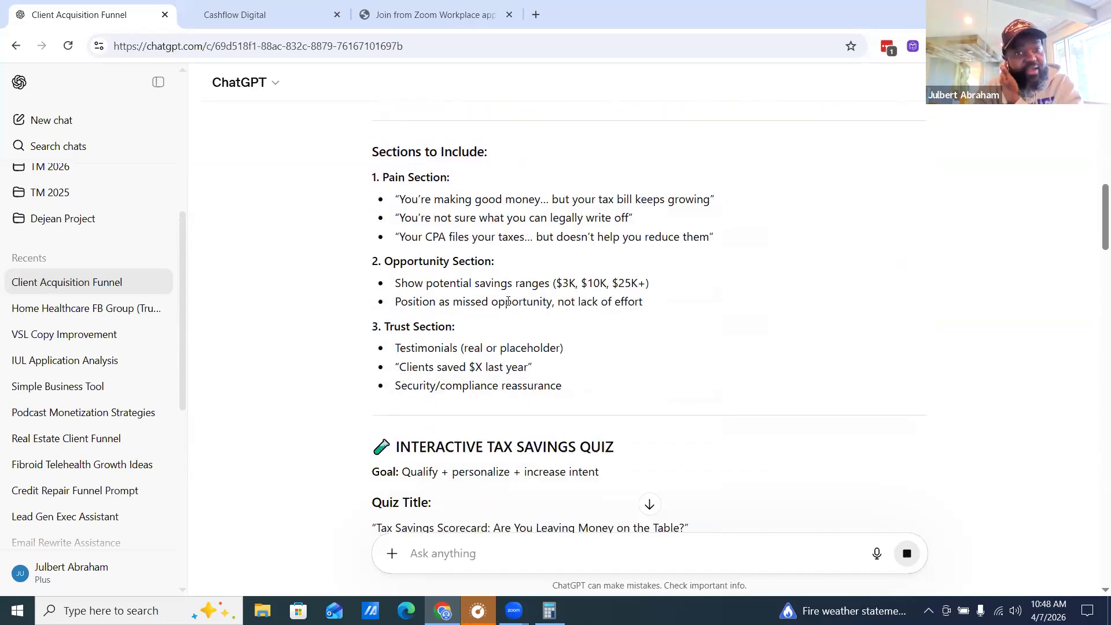
scroll(495, 242, "down", 4)
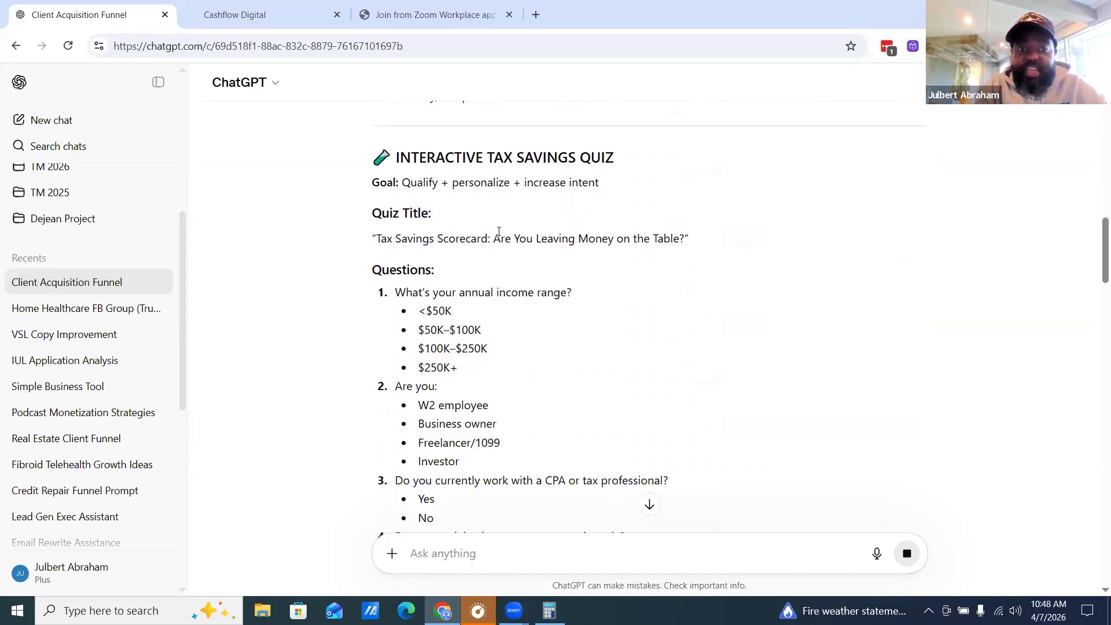
scroll(509, 283, "down", 4)
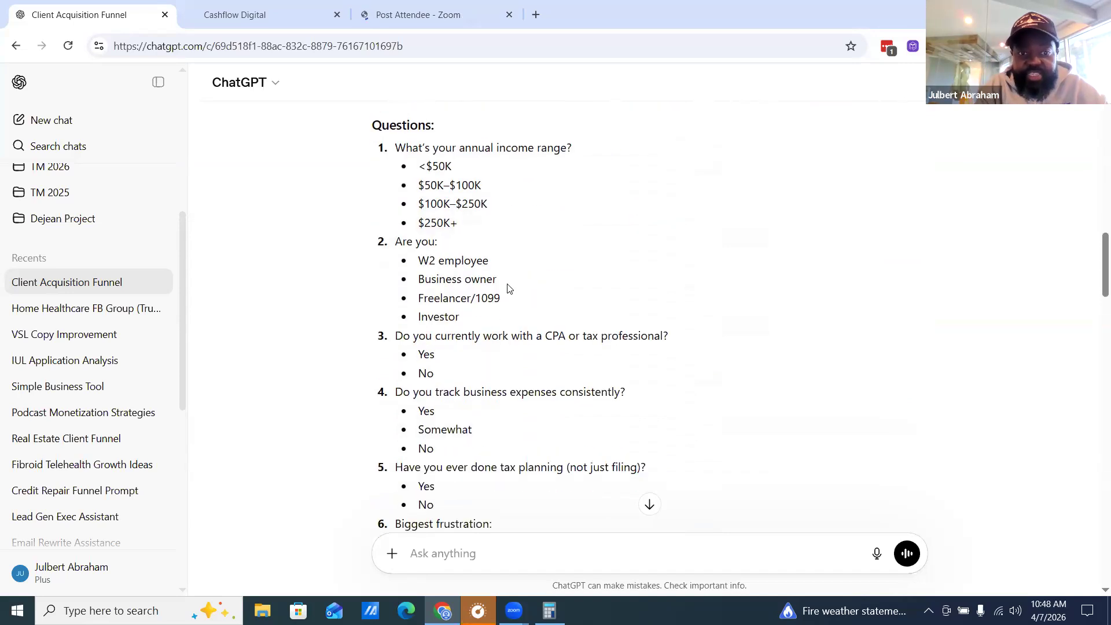
scroll(509, 290, "down", 1)
scroll(509, 291, "up", 1)
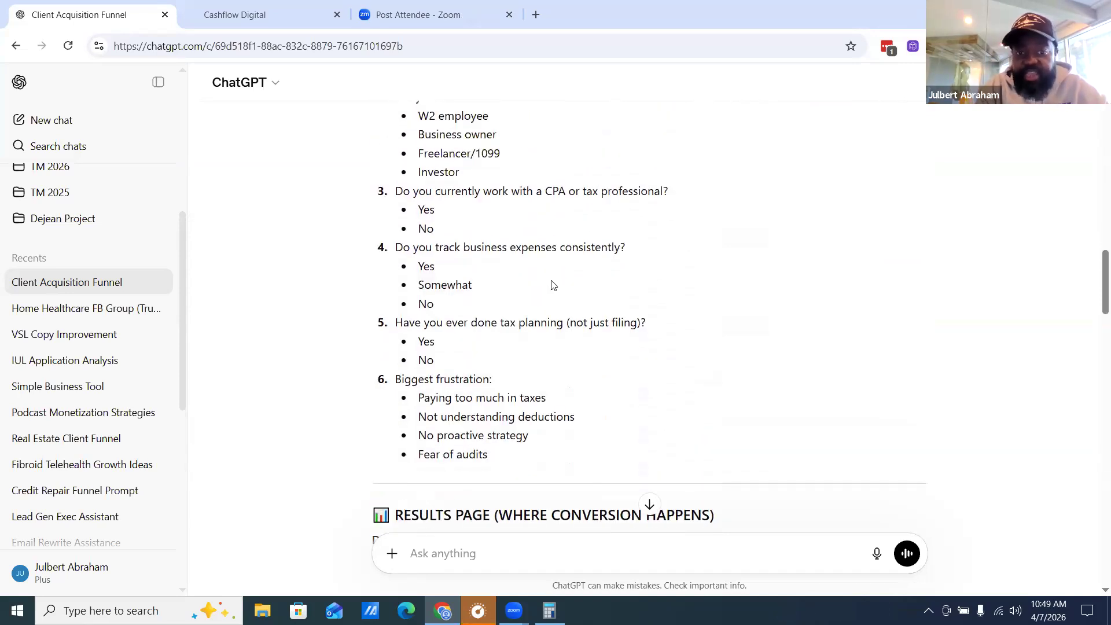
scroll(553, 287, "down", 3)
scroll(586, 277, "down", 3)
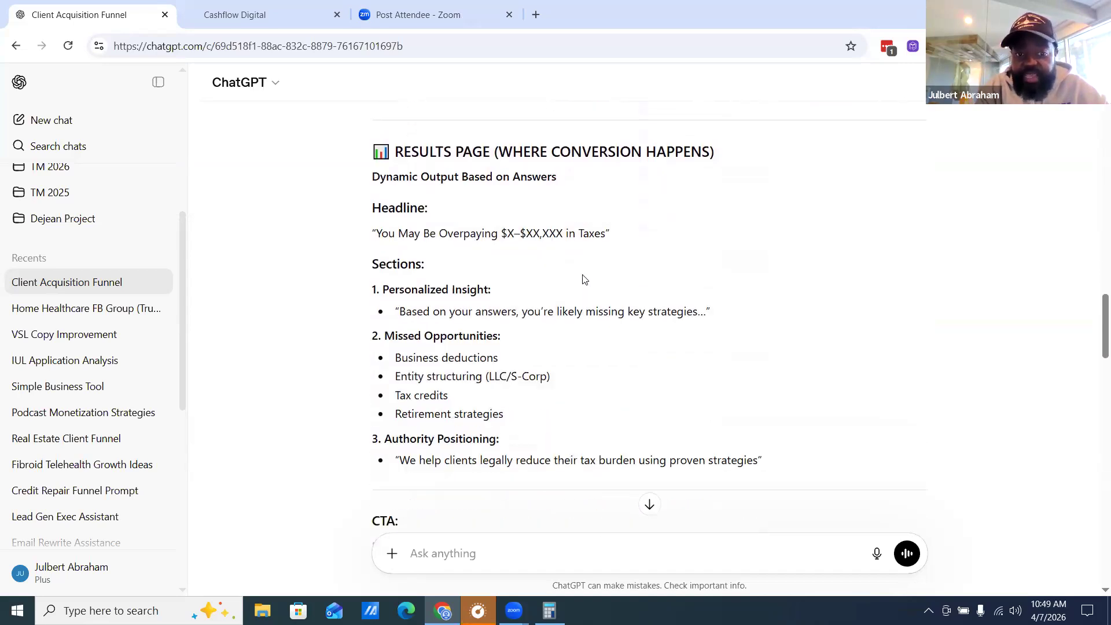
scroll(576, 286, "down", 1)
scroll(544, 275, "down", 1)
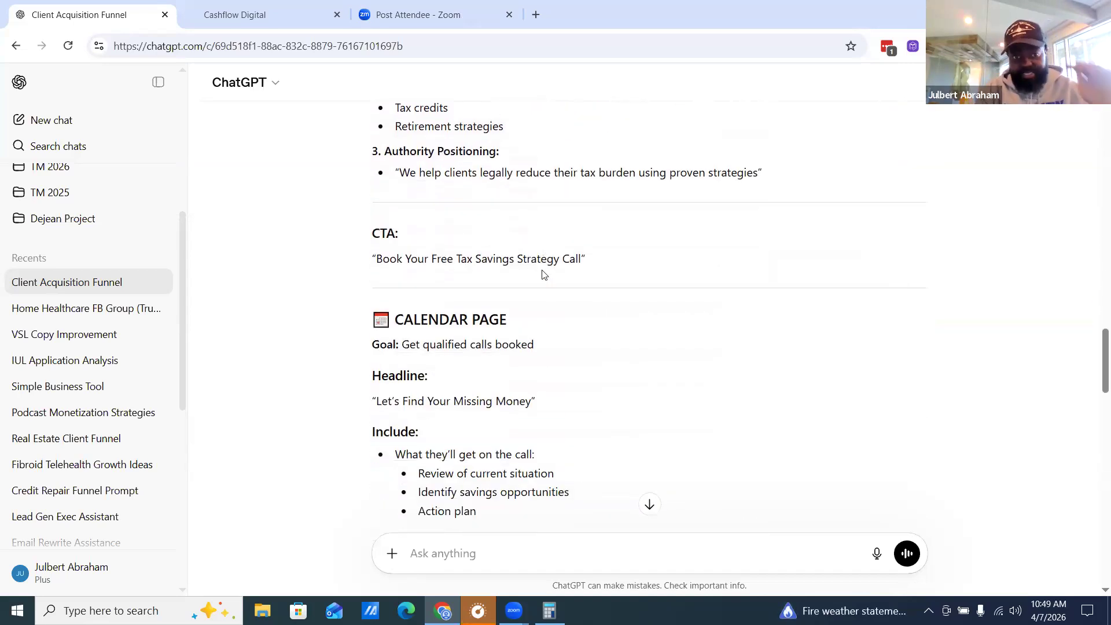
scroll(539, 275, "down", 4)
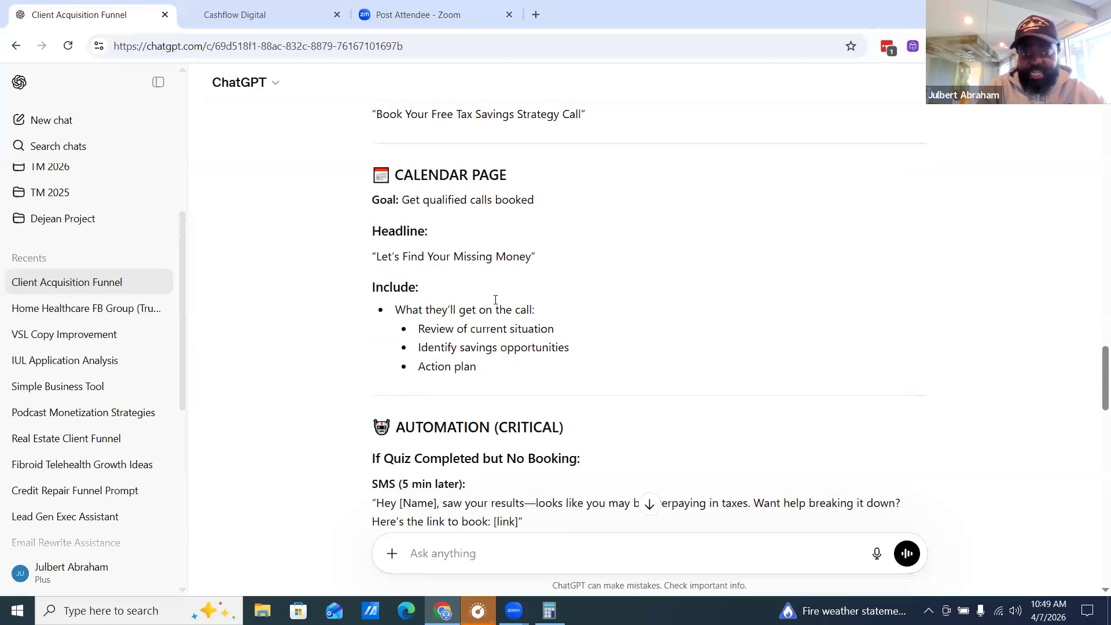
scroll(512, 342, "down", 1)
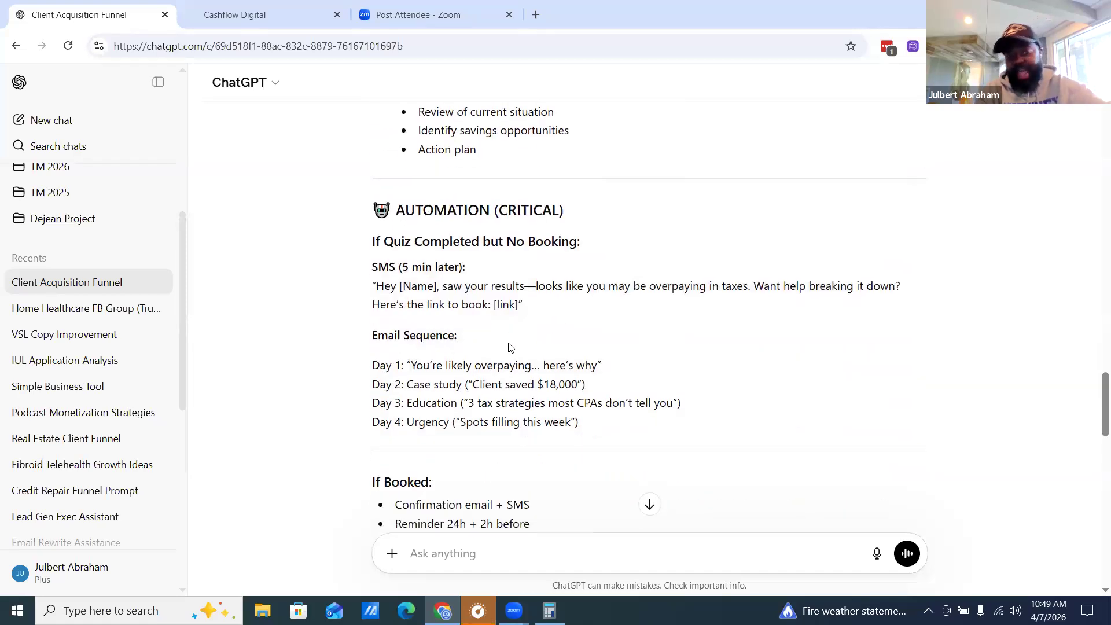
scroll(502, 347, "down", 4)
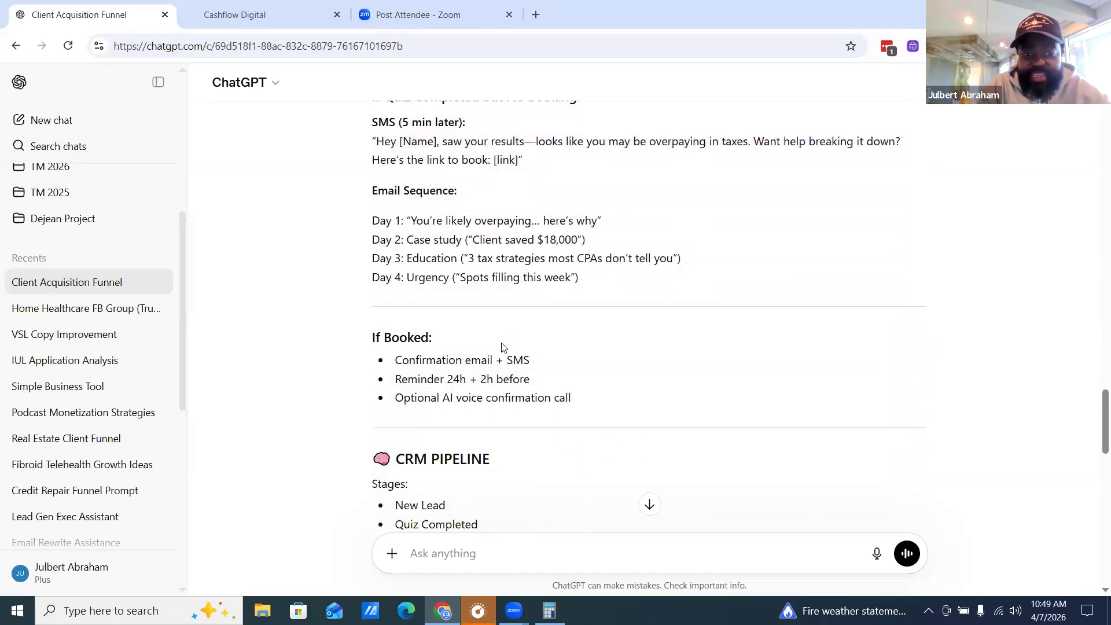
scroll(504, 348, "down", 3)
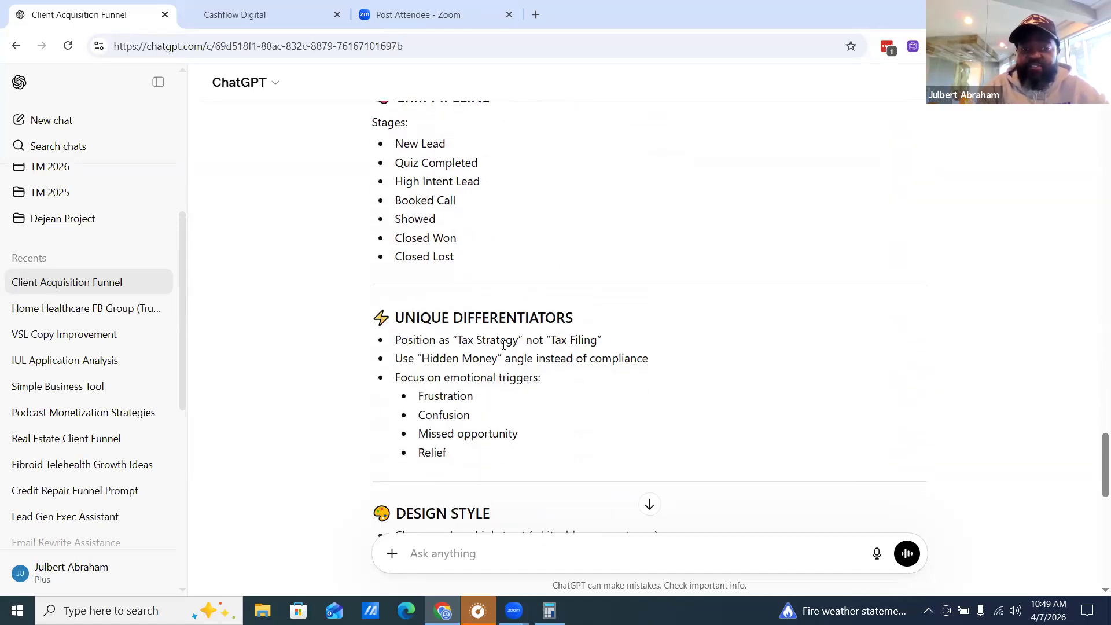
scroll(500, 345, "down", 1)
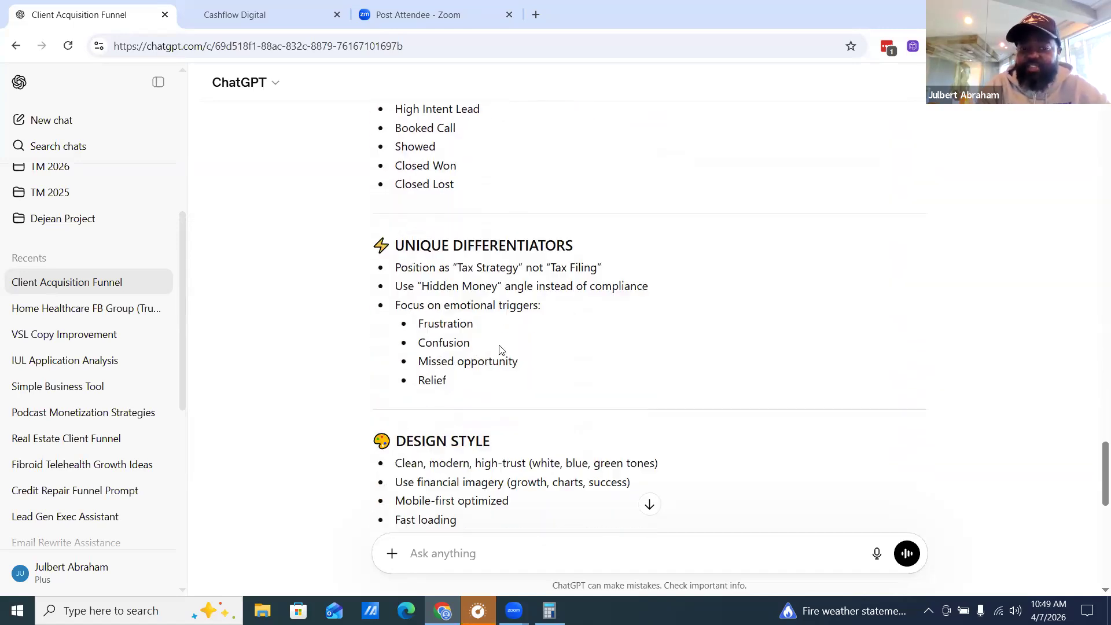
scroll(499, 350, "down", 4)
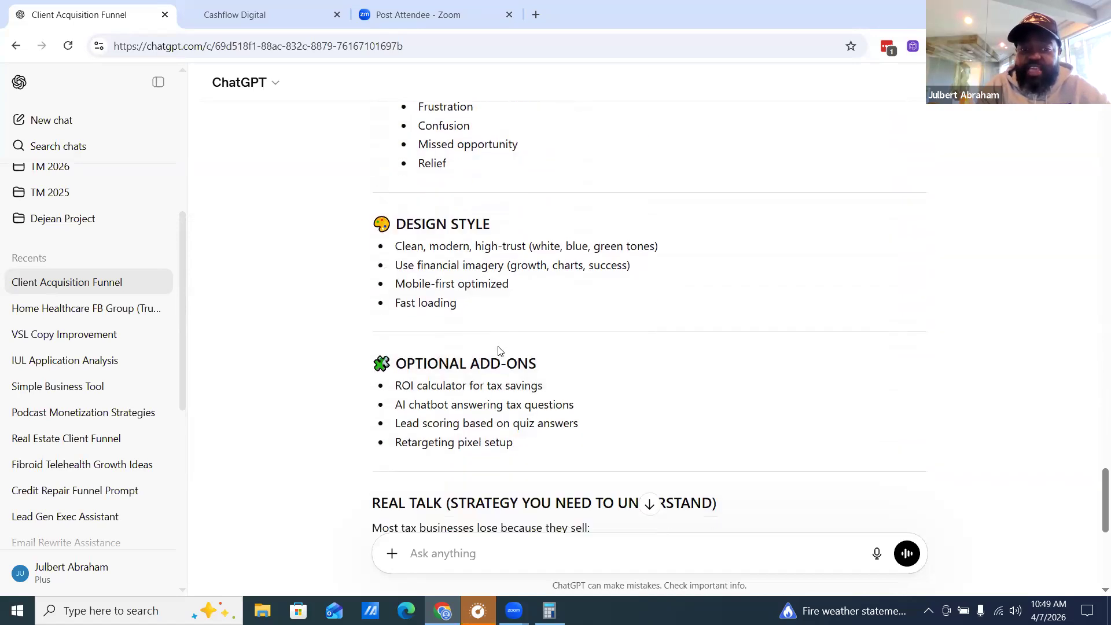
scroll(498, 350, "down", 5)
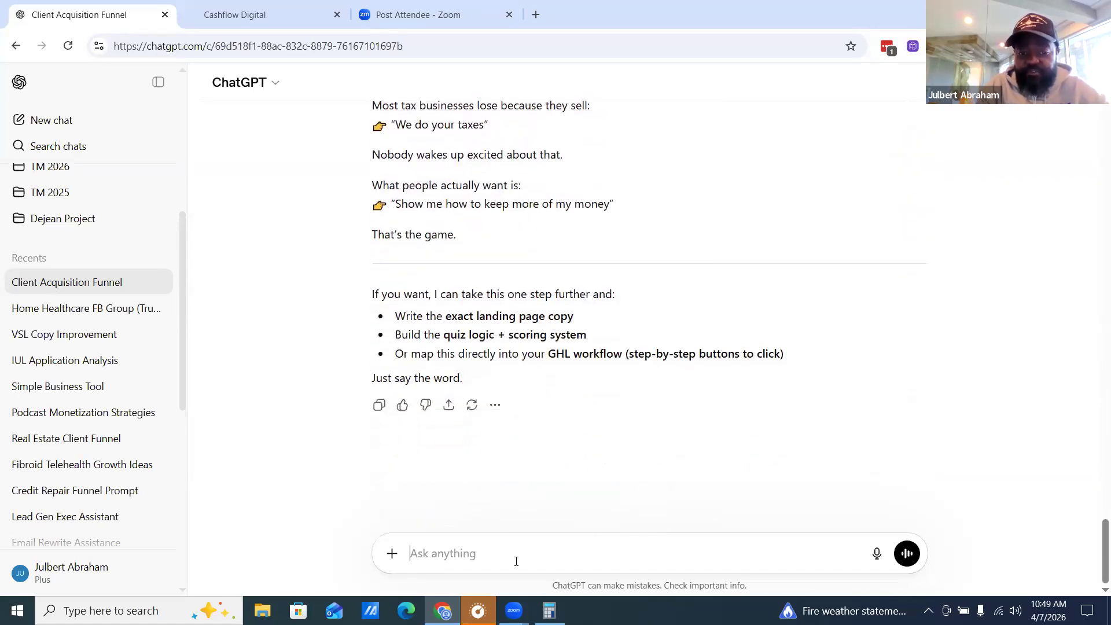
Step: Send the follow-up "refine and add an emotional copy for the landing page to capture client attention and increase conversion"
type("refine ")
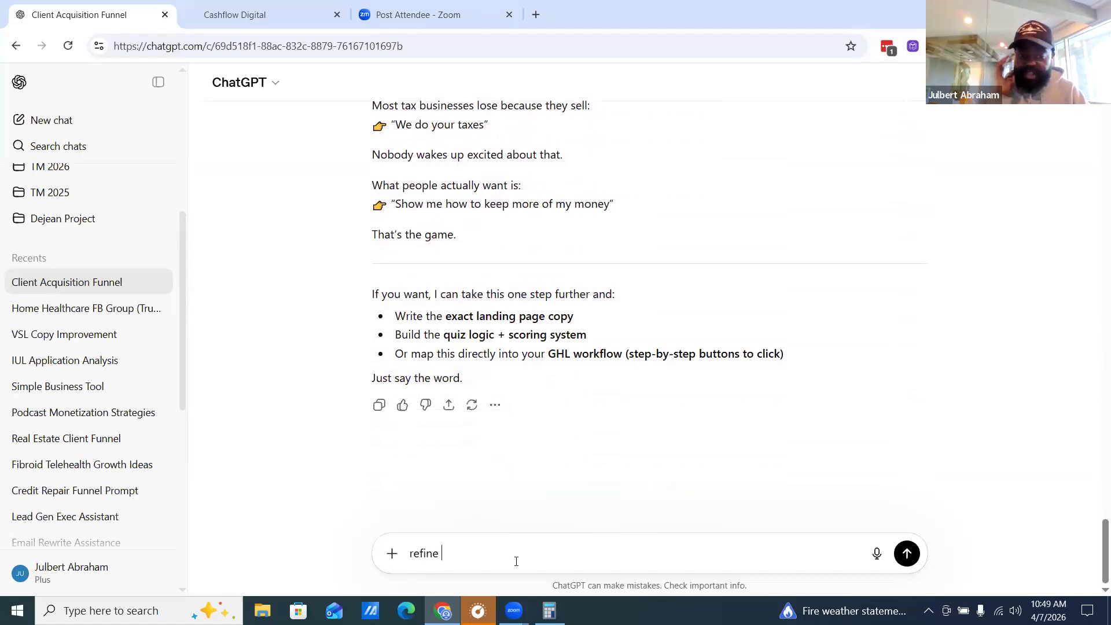
type("and ad")
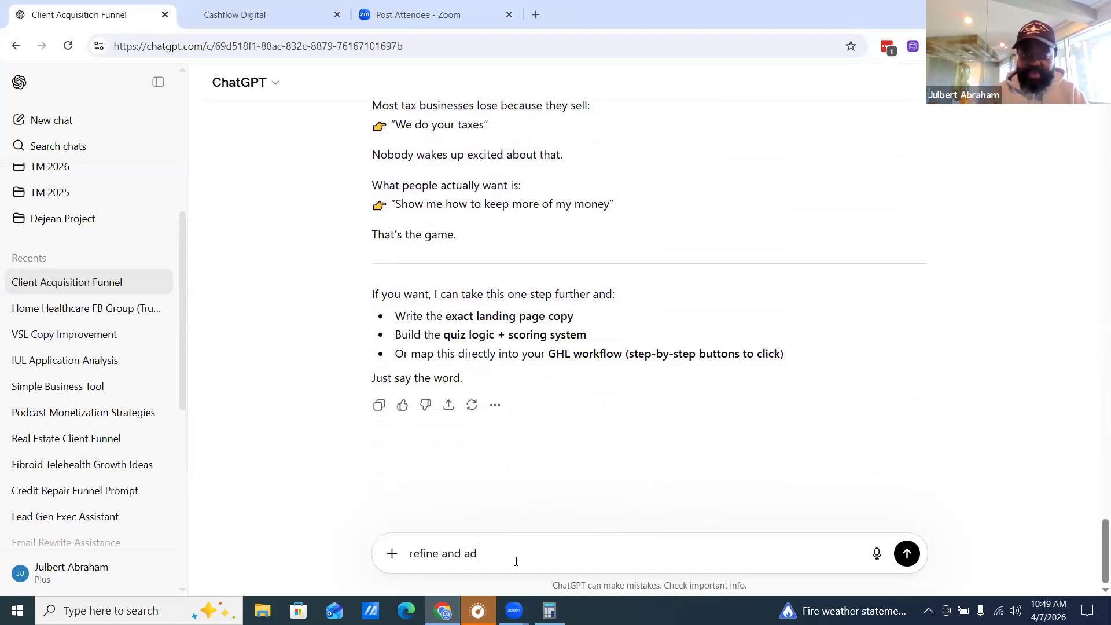
type("d an emotional copy for the lan")
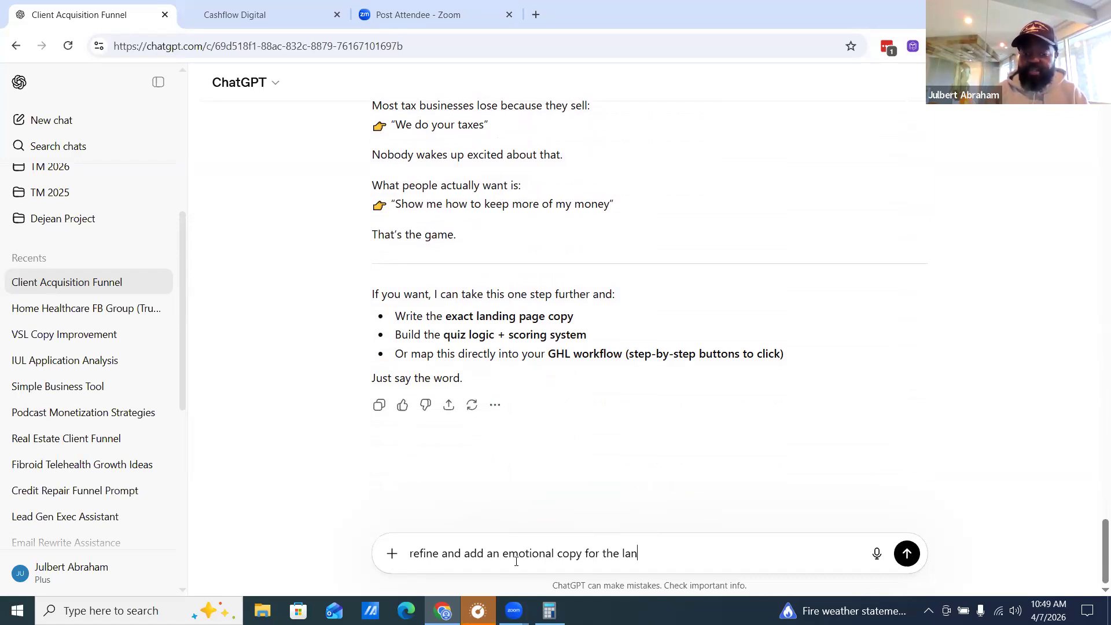
type("ding page to capture cl")
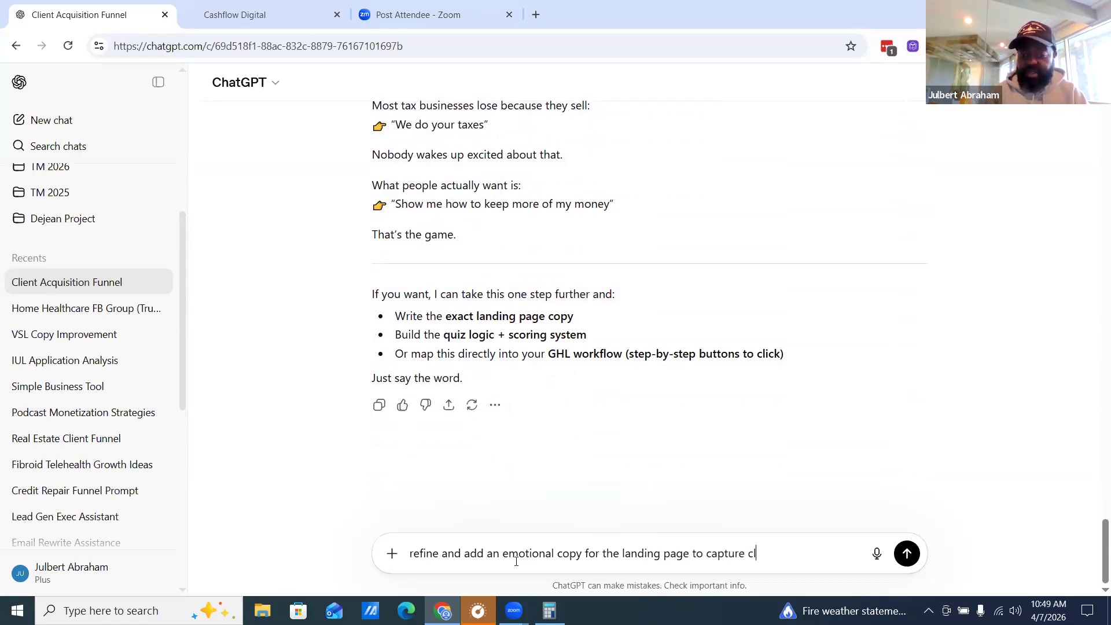
type("ient attention an")
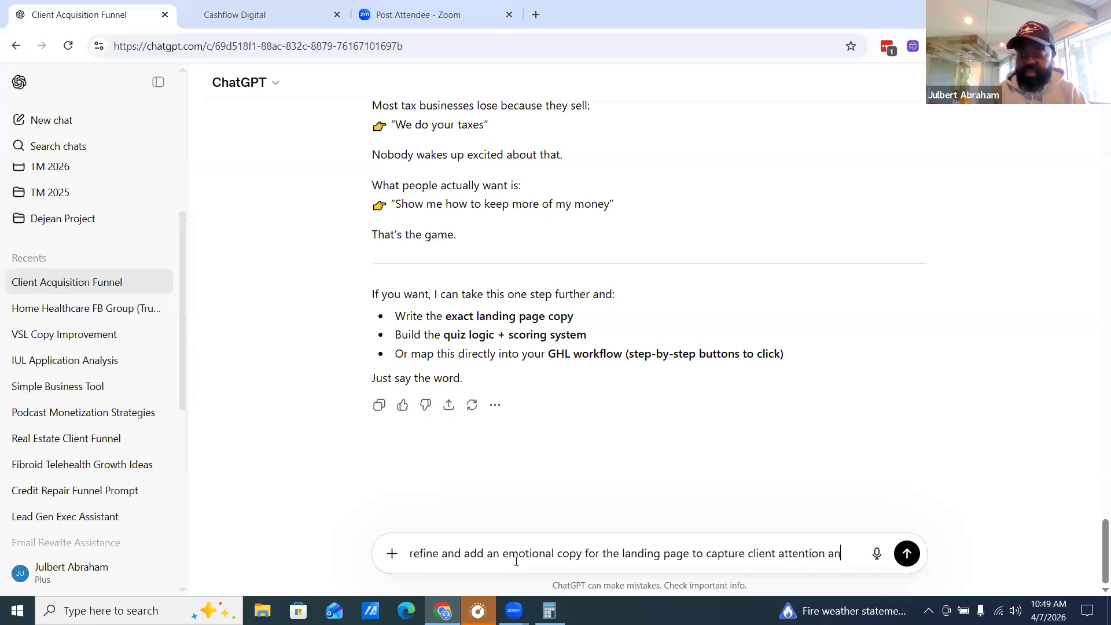
type("d increase conversion")
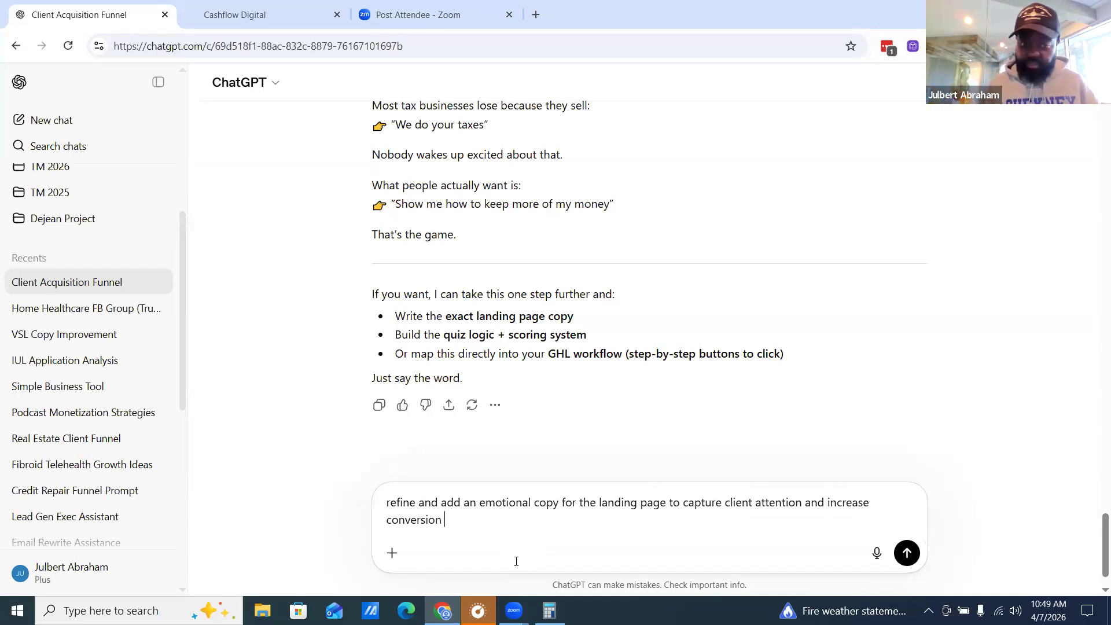
key("Return")
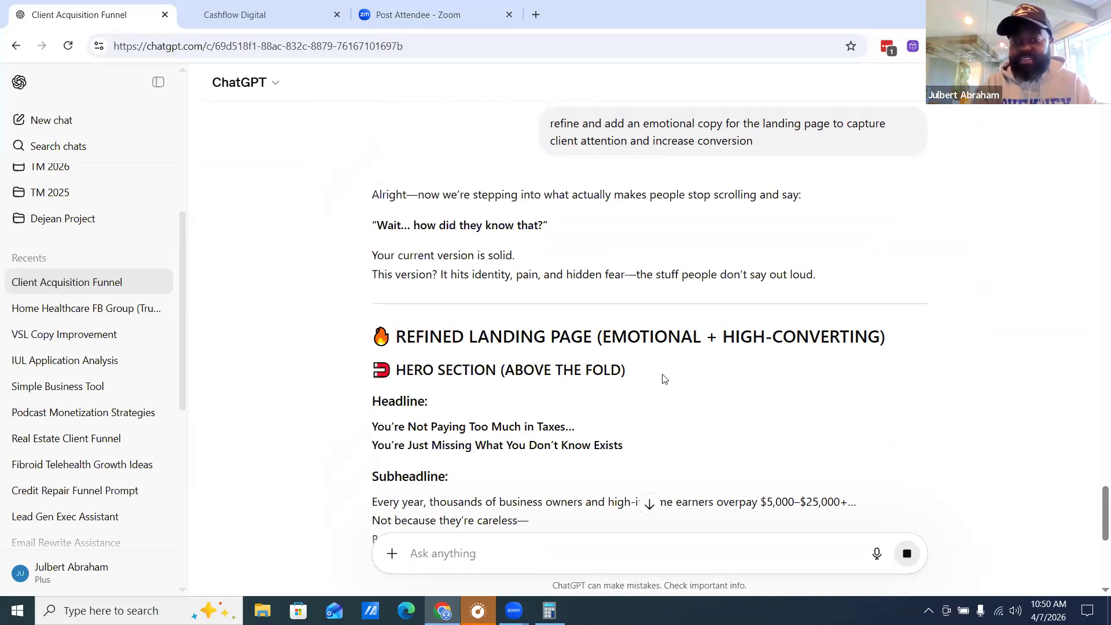
Step: Read through the refined emotional landing page copy, from the hero section to the explanation of why it will convert and the suggested extras
scroll(669, 365, "down", 6)
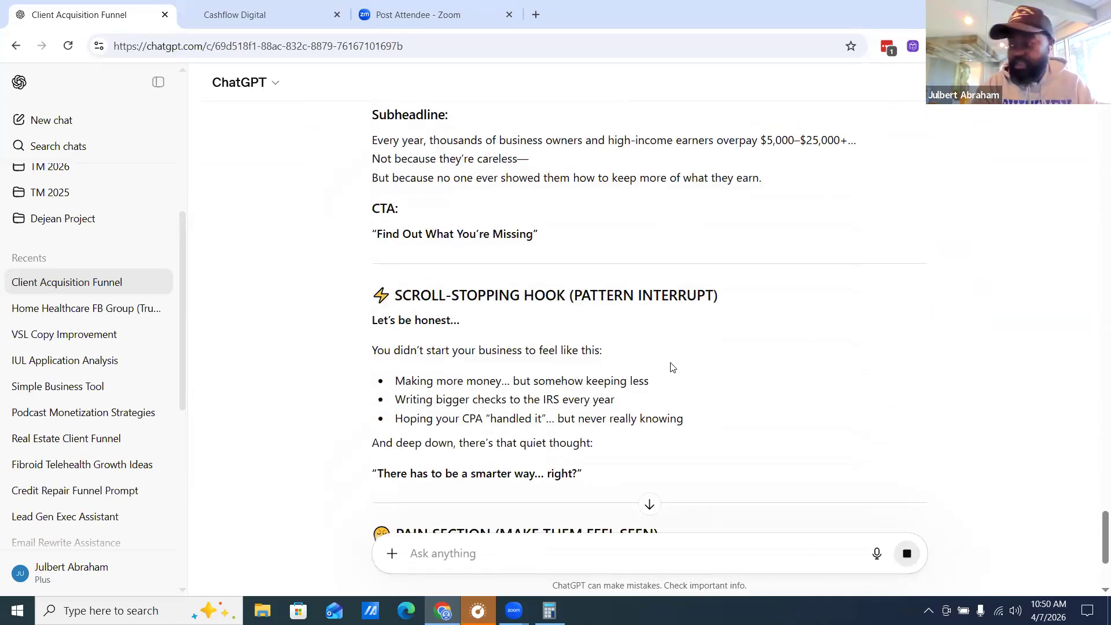
scroll(671, 366, "down", 5)
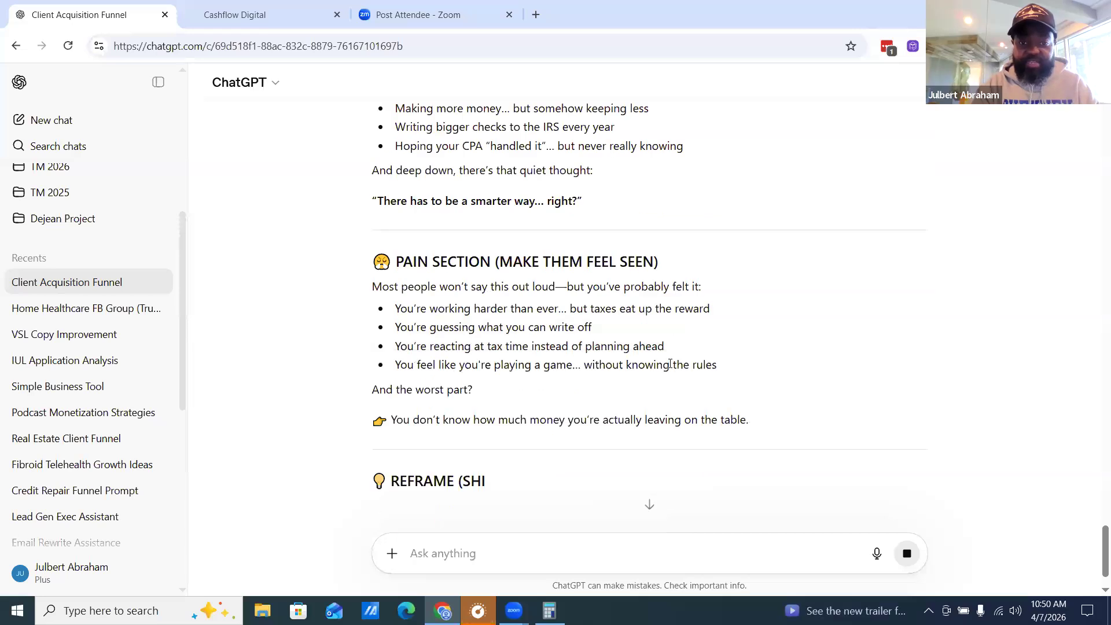
scroll(690, 301, "down", 5)
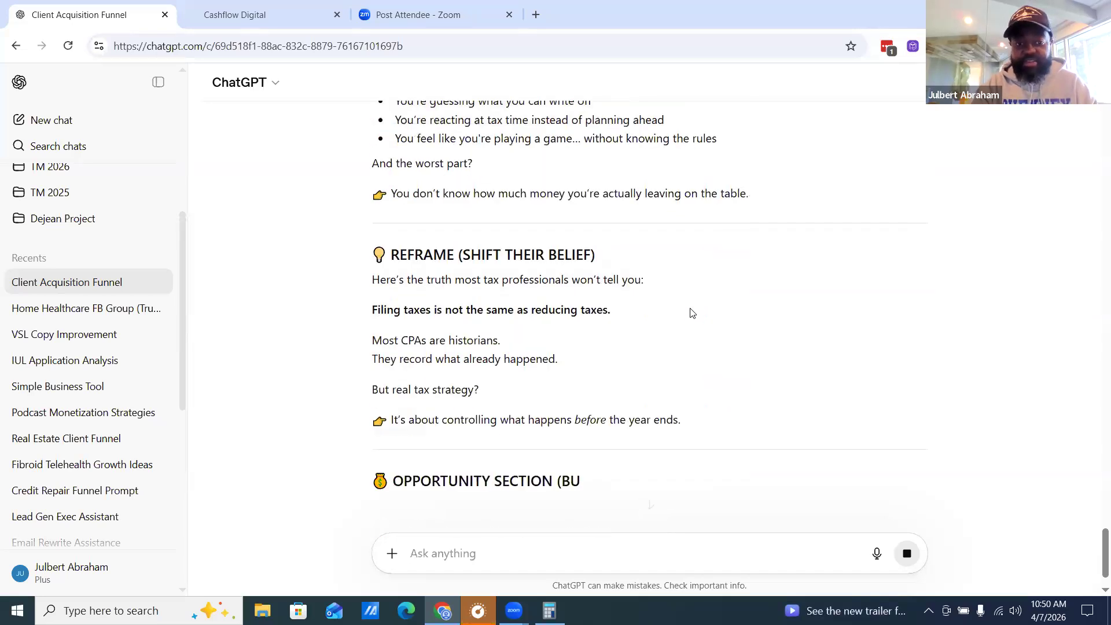
scroll(692, 317, "down", 3)
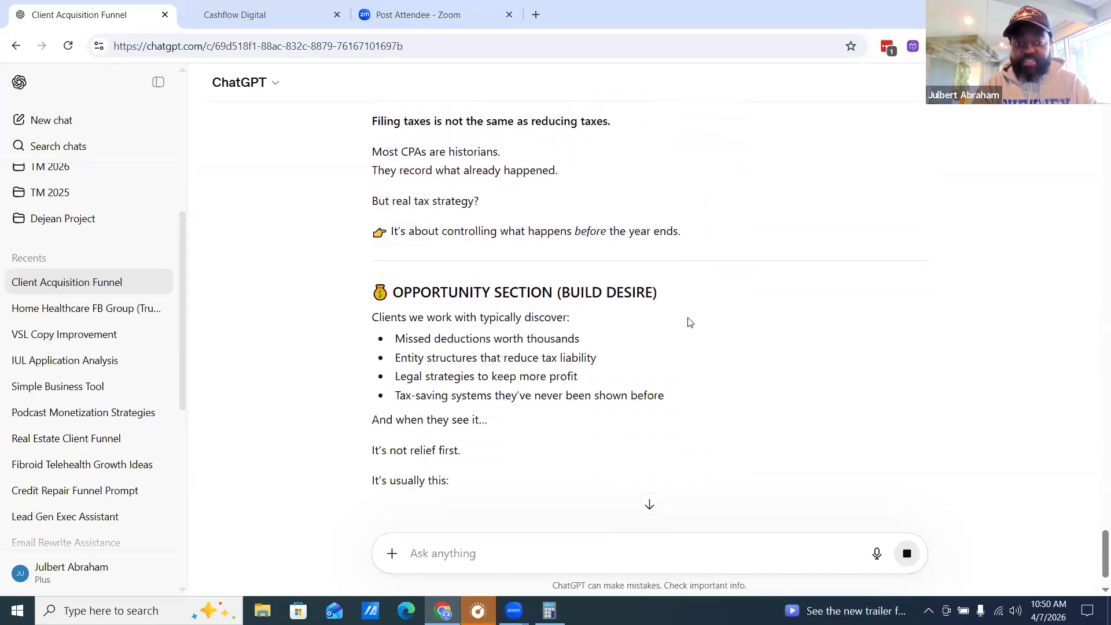
scroll(690, 323, "down", 1)
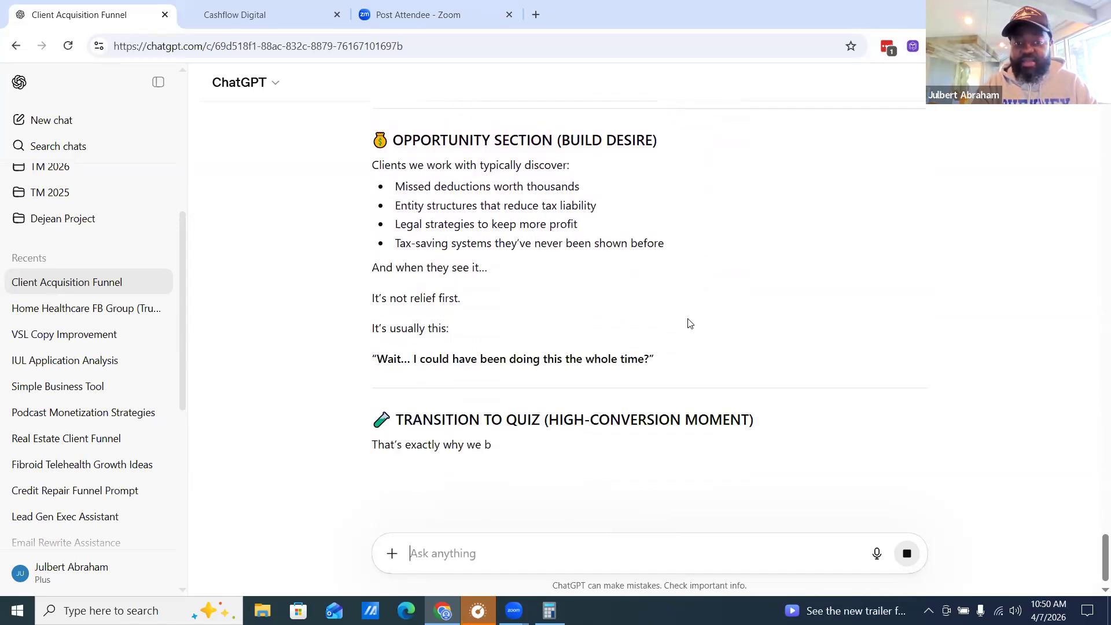
scroll(690, 323, "down", 3)
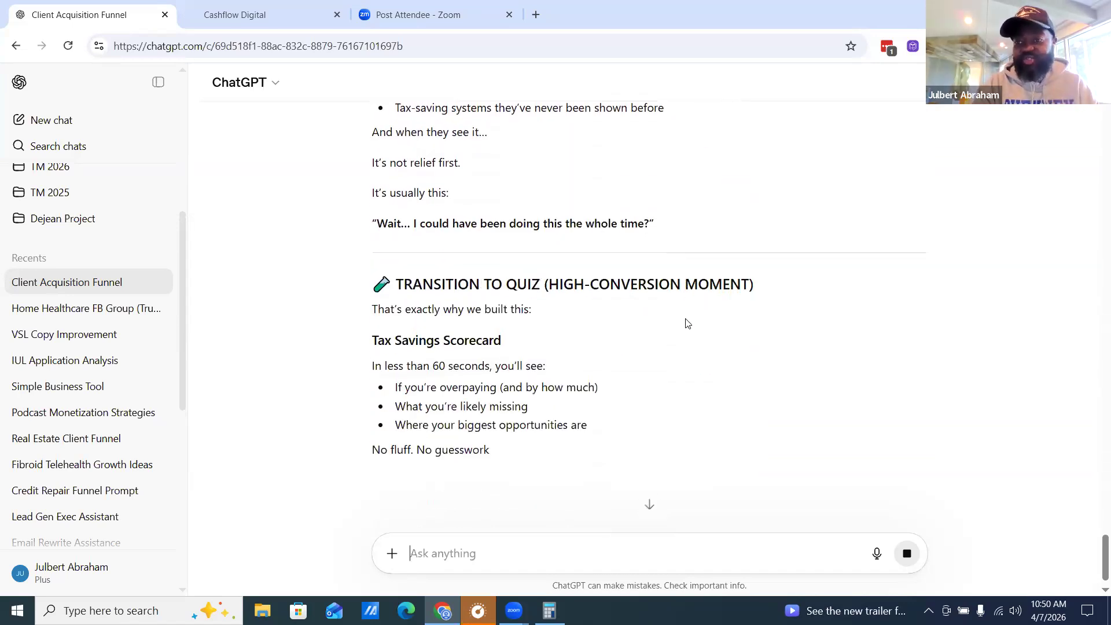
scroll(690, 323, "down", 1)
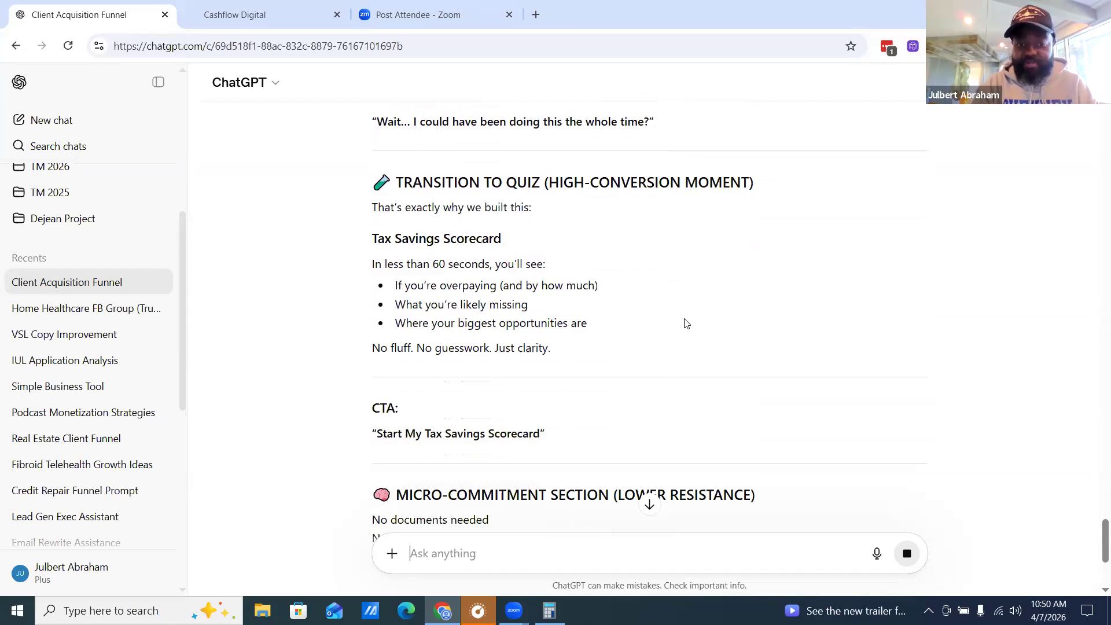
scroll(687, 323, "down", 5)
scroll(686, 327, "down", 3)
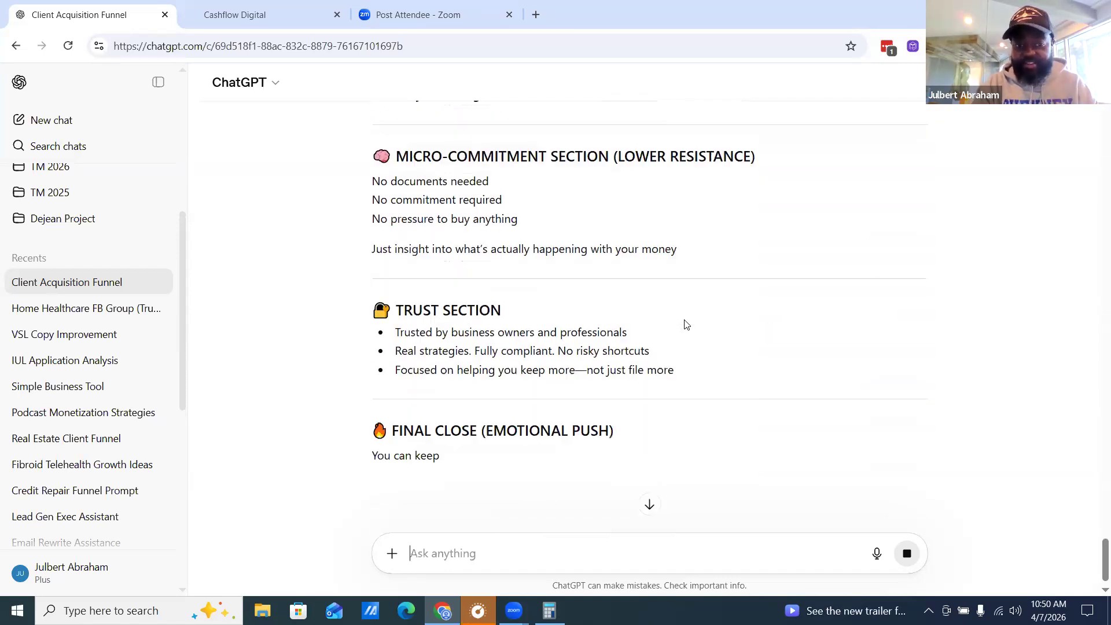
scroll(684, 335, "down", 3)
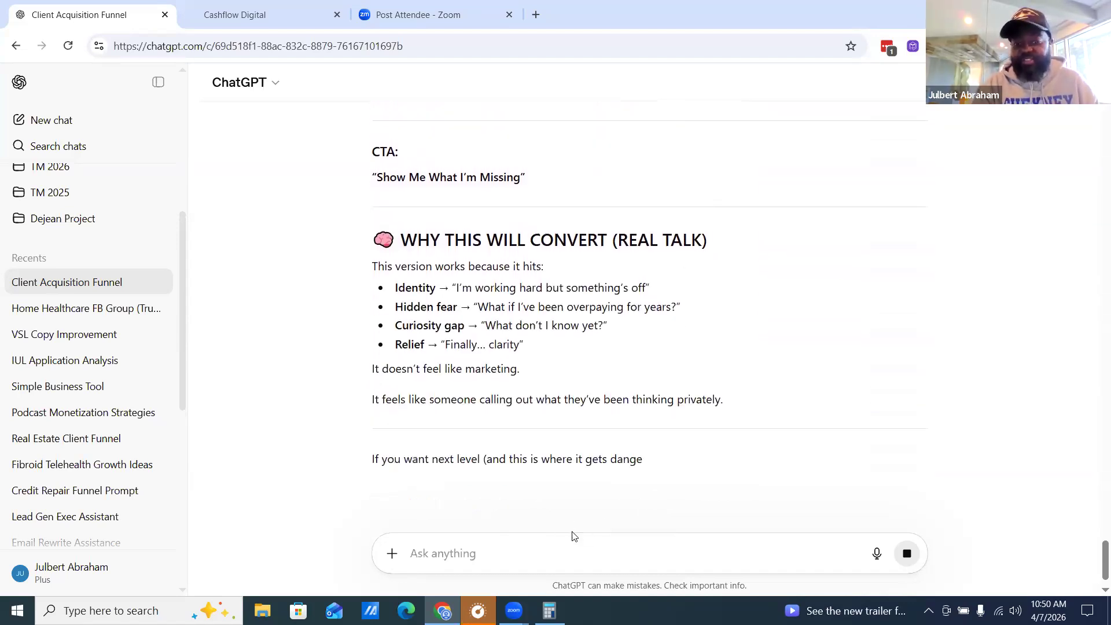
scroll(579, 376, "down", 2)
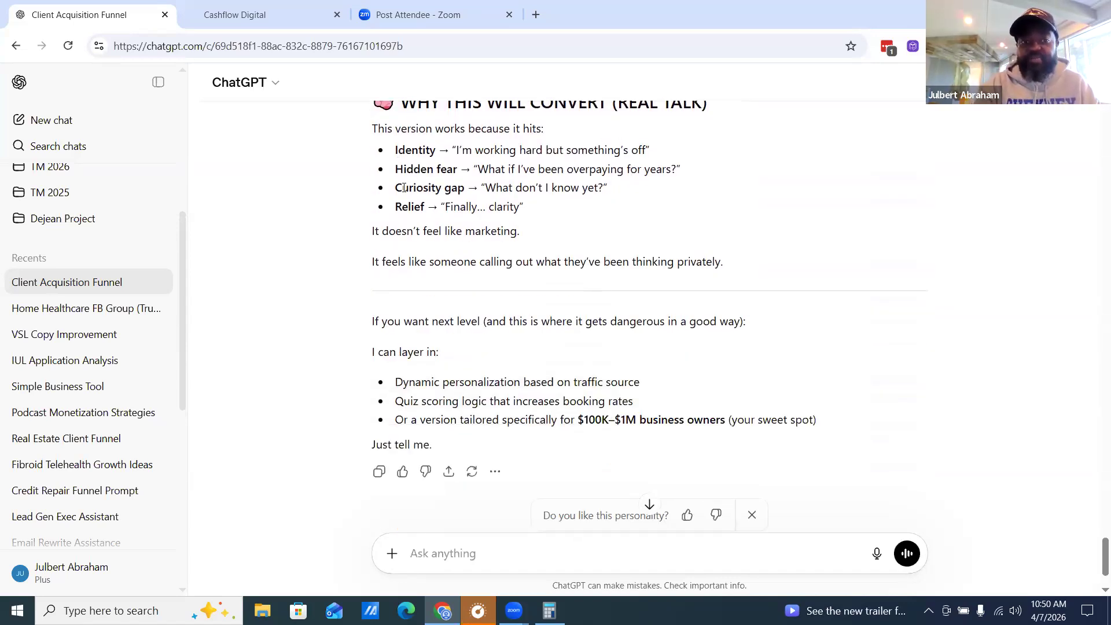
scroll(558, 429, "down", 2)
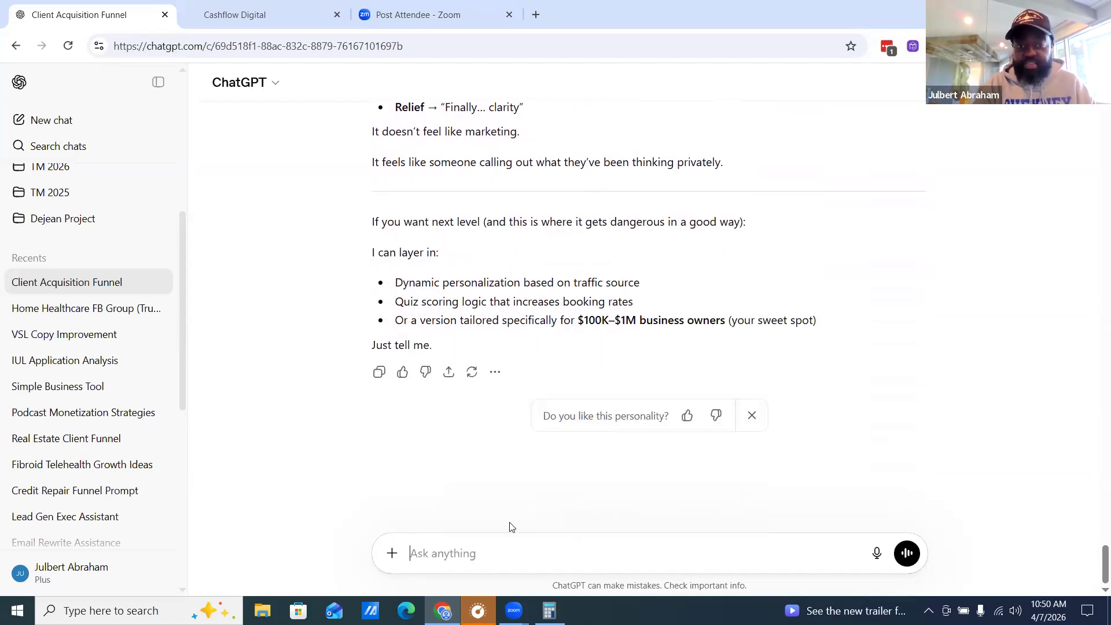
Step: Send the follow-up "great! now add the above to our vibe coding prompt"
type("great! now add this to the ")
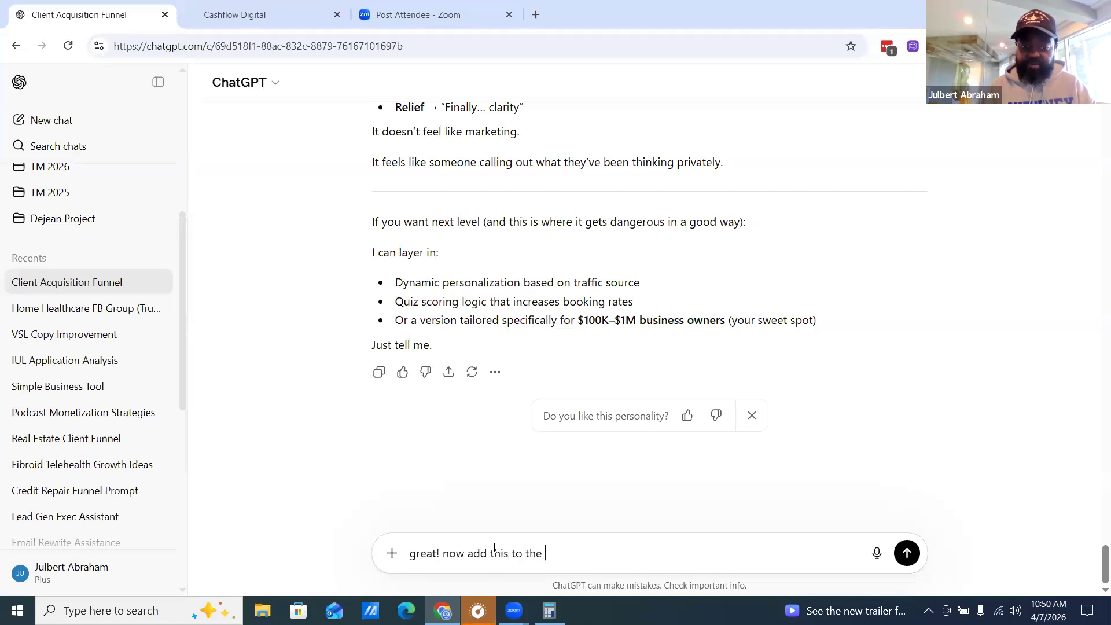
type("prmompt")
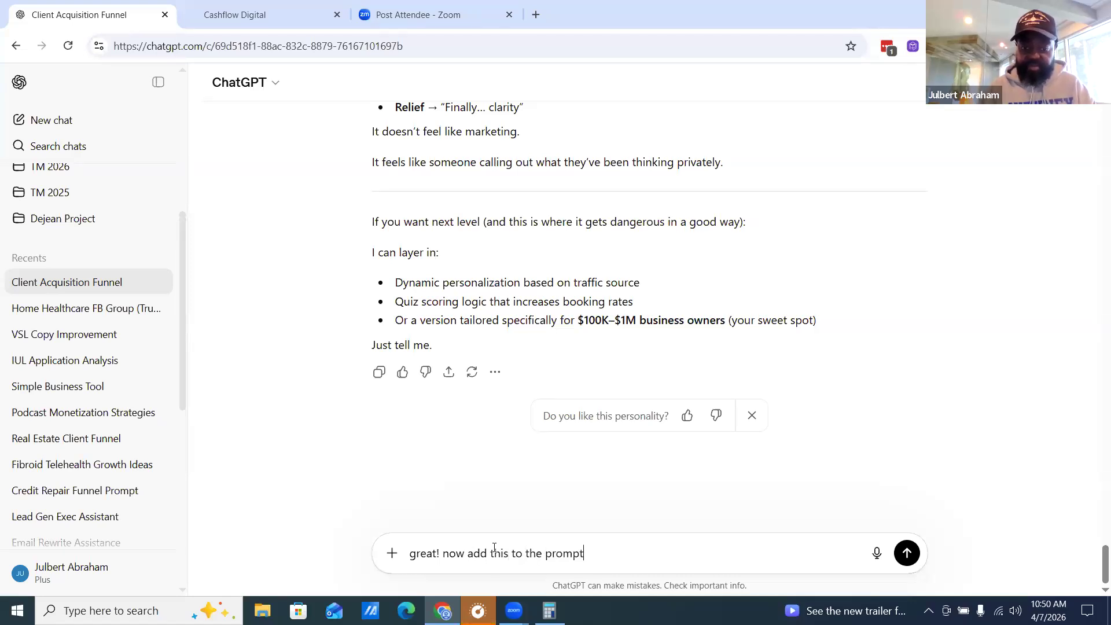
key("BackSpace")
key("BackSpace")
key("BackSpace")
key("BackSpace")
key("BackSpace")
key("BackSpace")
key("BackSpace")
key("BackSpace")
key("BackSpace")
key("BackSpace")
key("BackSpace")
key("BackSpace")
key("BackSpace")
key("BackSpace")
type("e above to our vibe coding prompt")
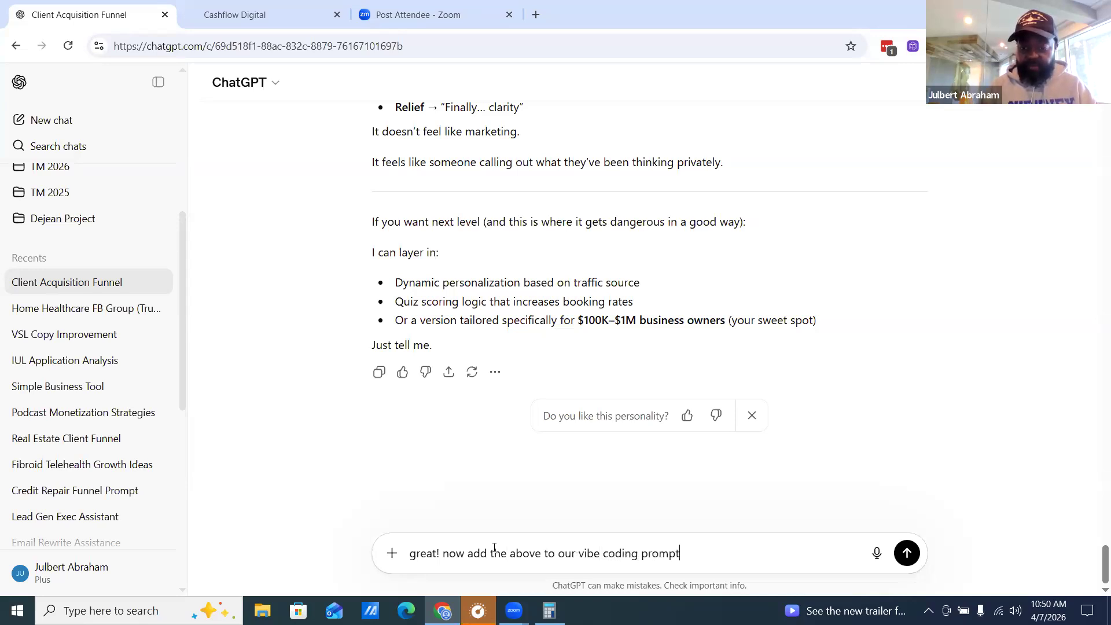
key("Return")
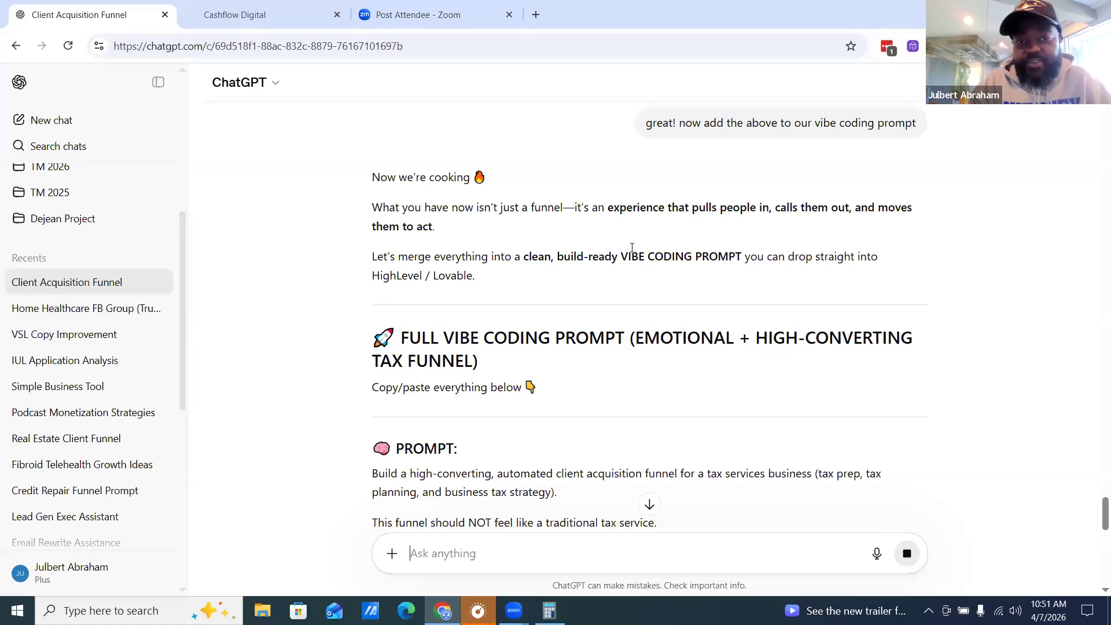
Step: Review the merged vibe coding prompt, from funnel structure and landing page through quiz, results, calendar, automation, CRM pipeline, design style and final strategic note
scroll(631, 255, "down", 4)
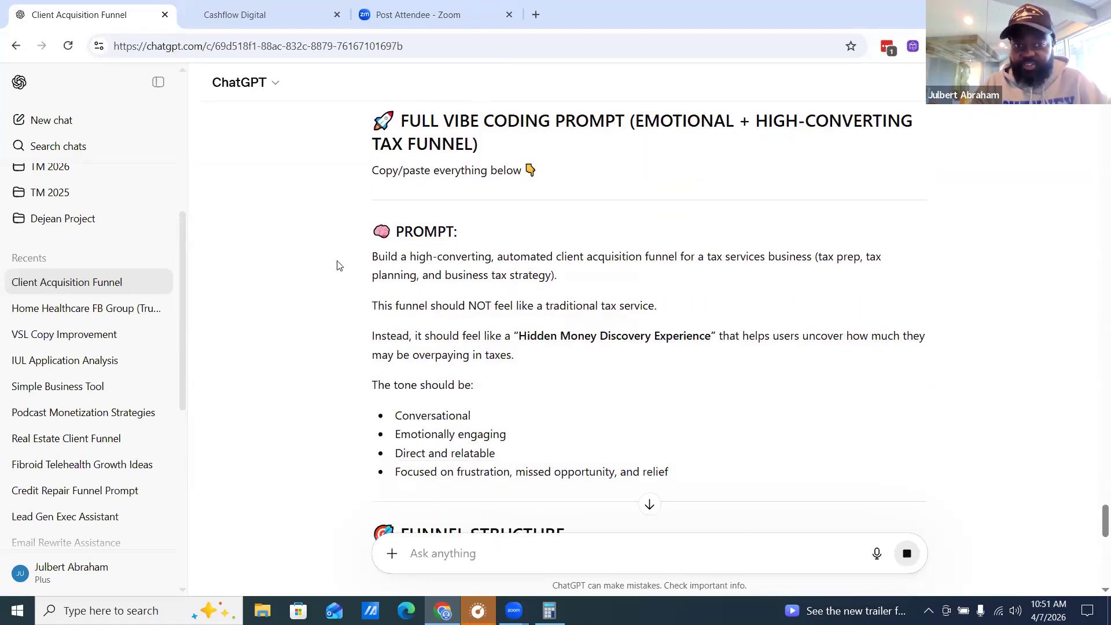
scroll(365, 264, "down", 1)
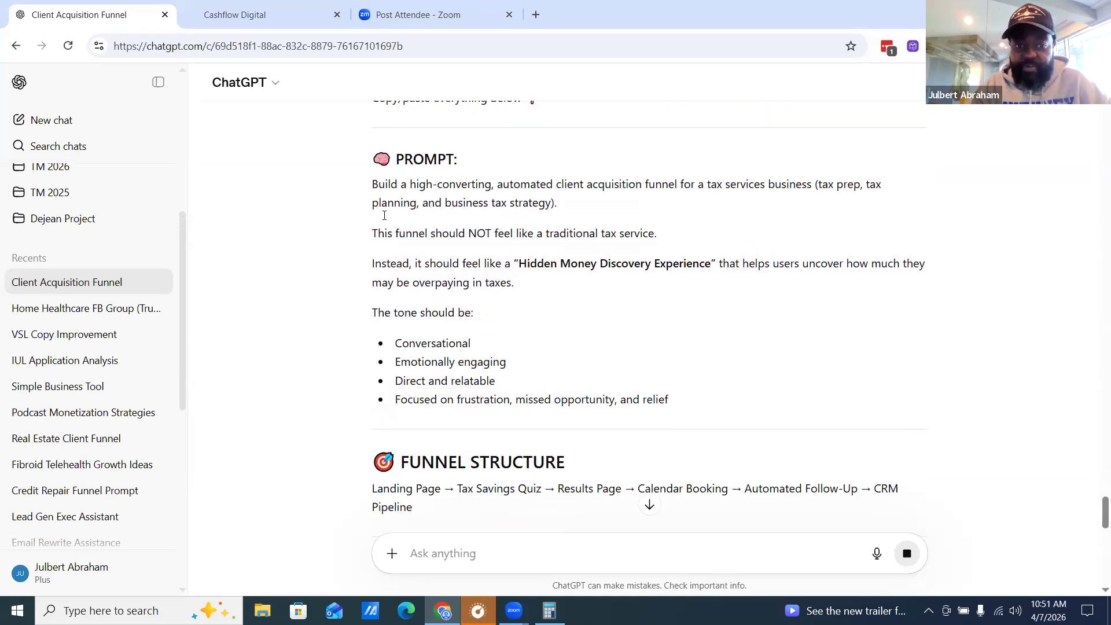
scroll(384, 215, "down", 4)
scroll(470, 284, "down", 5)
scroll(470, 286, "down", 5)
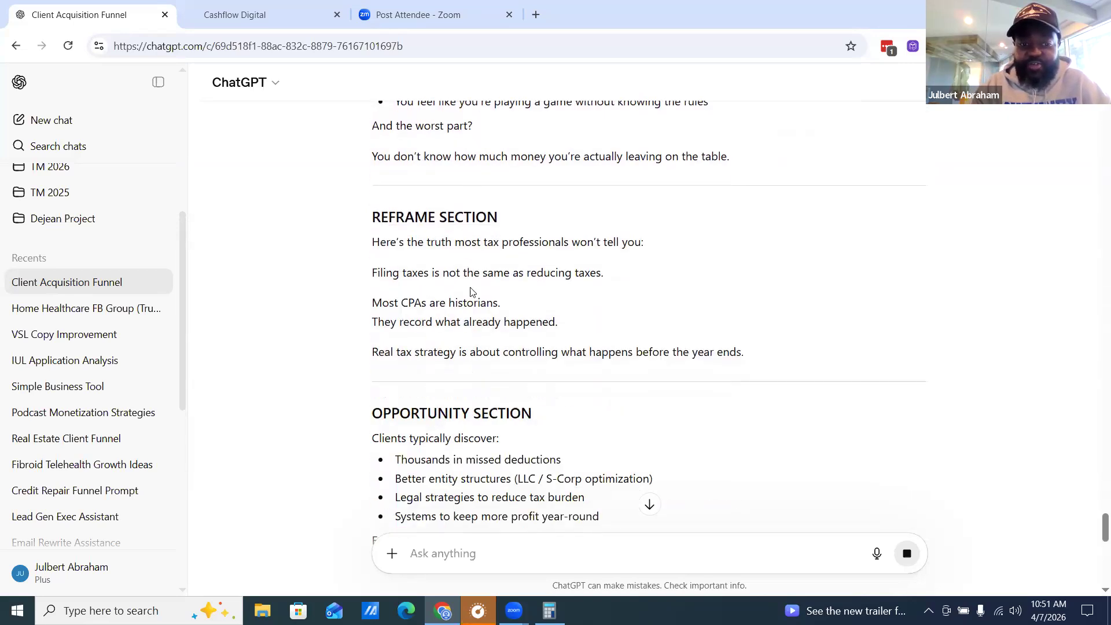
scroll(470, 291, "down", 1)
scroll(470, 293, "down", 8)
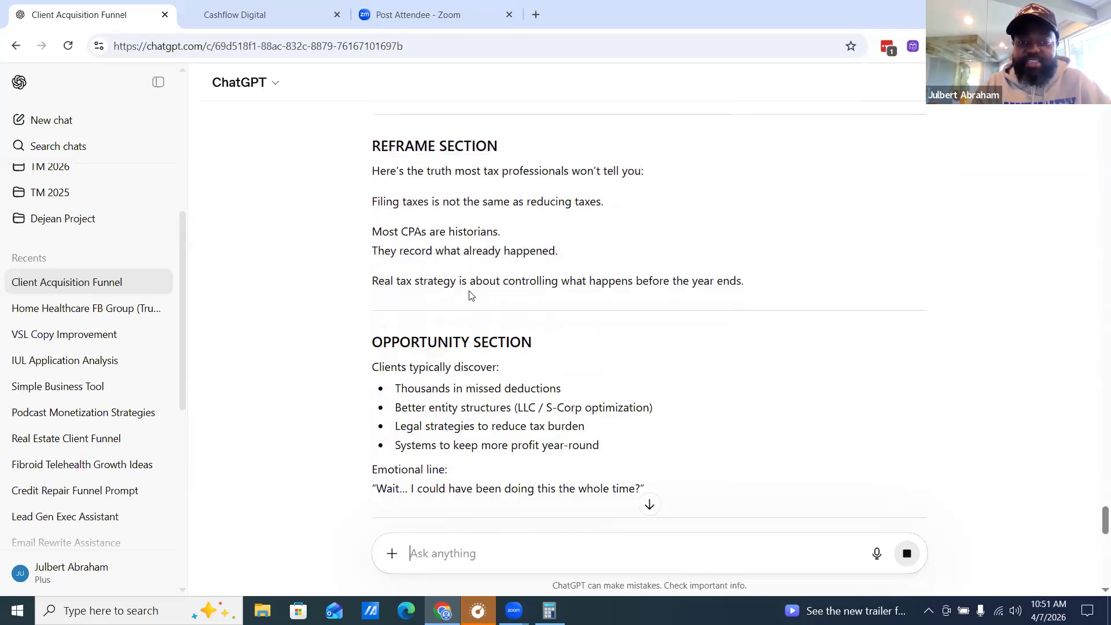
scroll(473, 292, "down", 8)
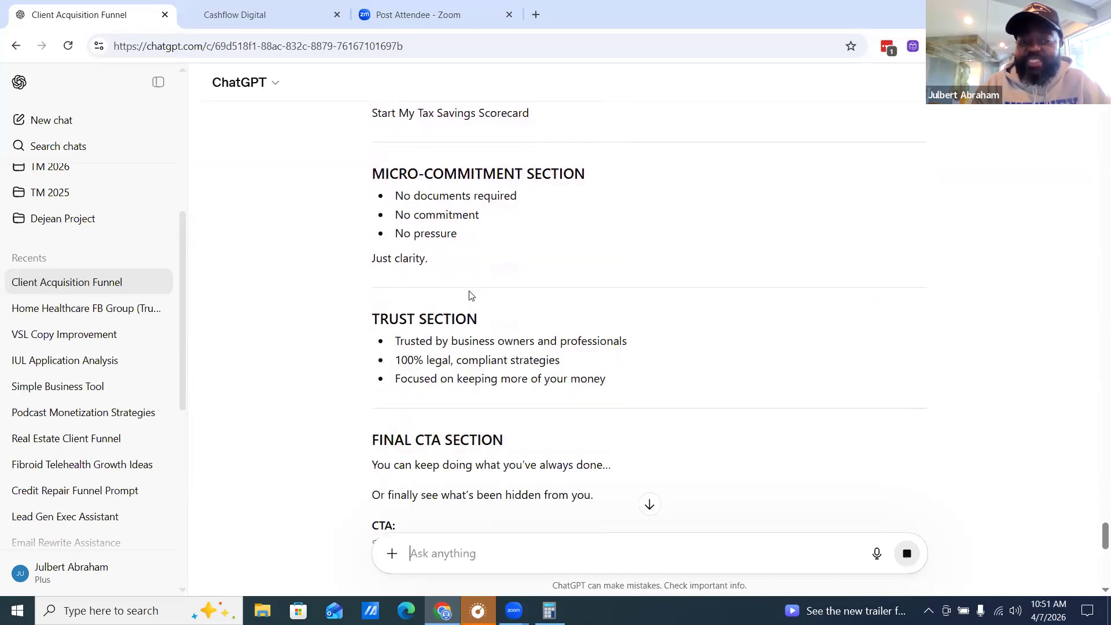
scroll(474, 289, "down", 5)
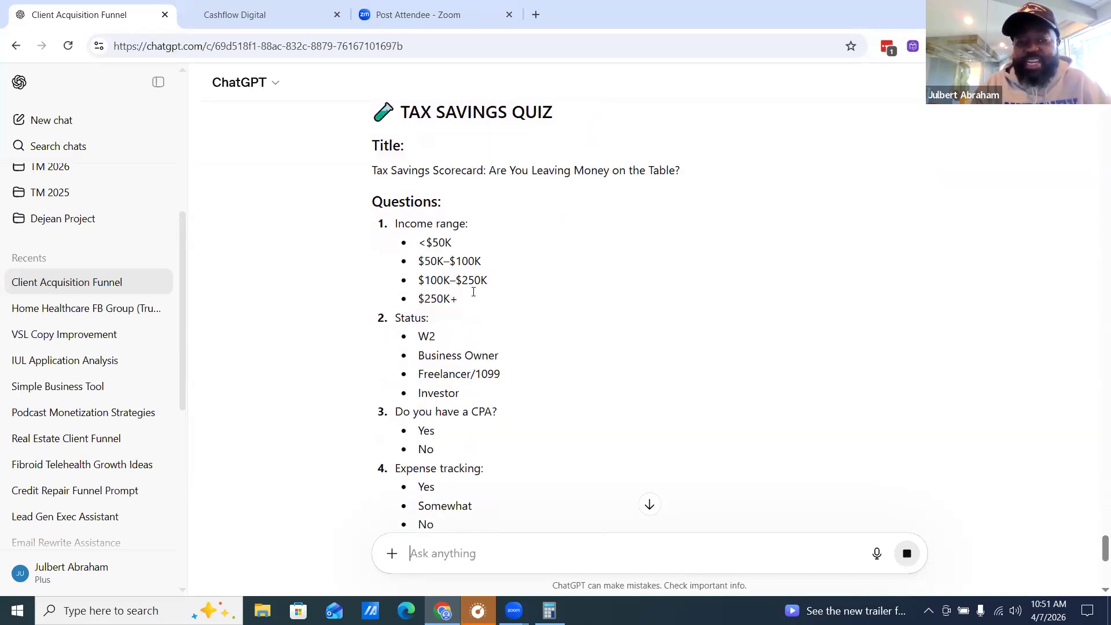
scroll(474, 290, "down", 3)
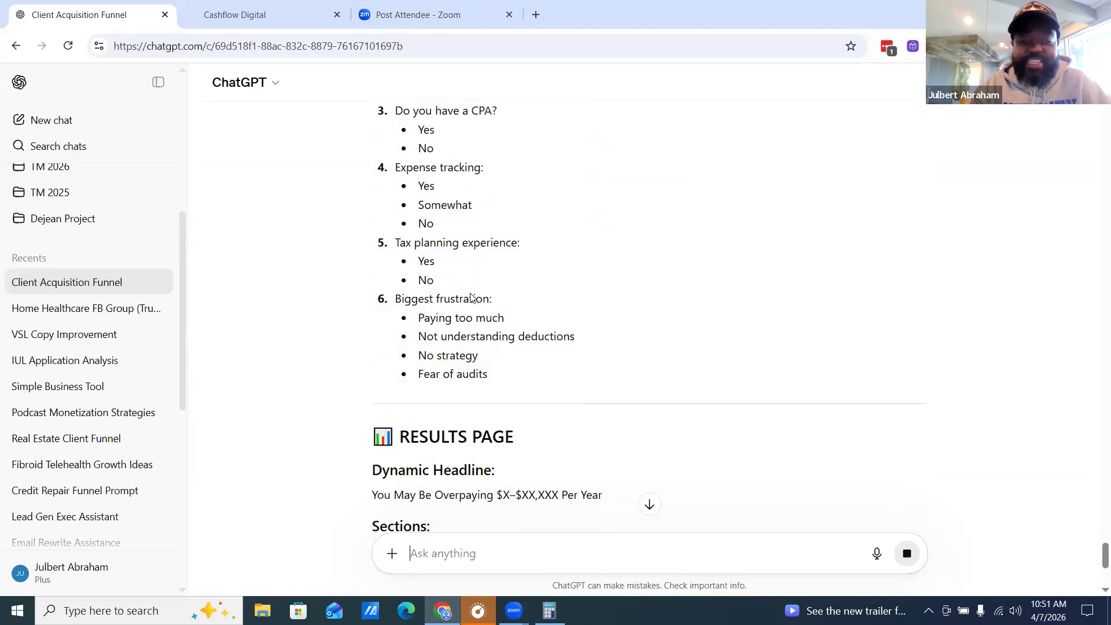
scroll(471, 298, "down", 3)
scroll(467, 292, "down", 5)
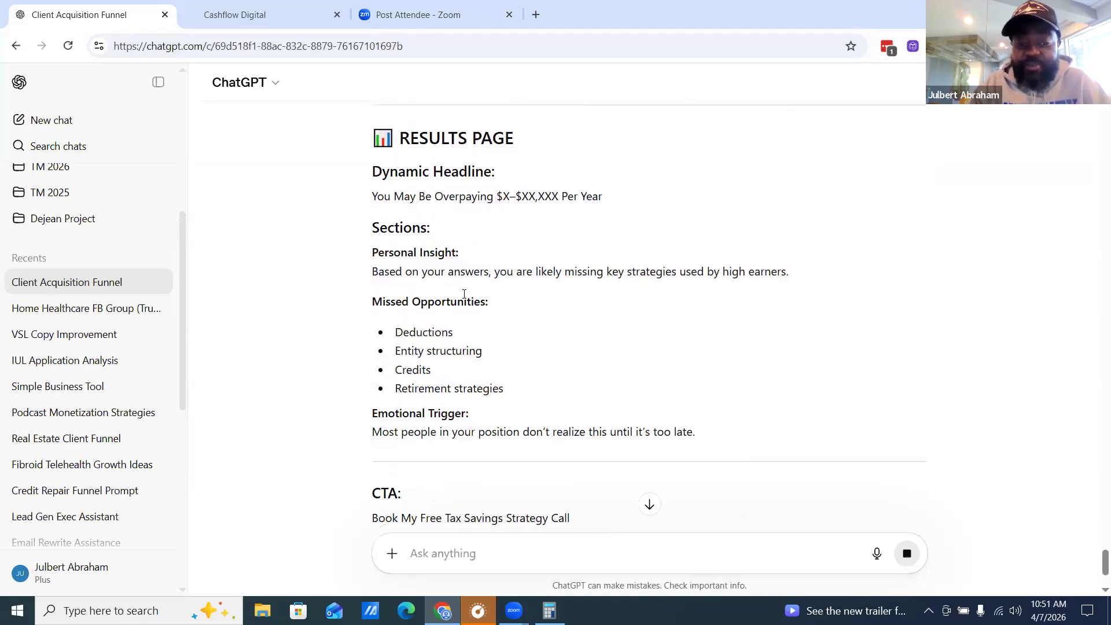
scroll(465, 295, "down", 4)
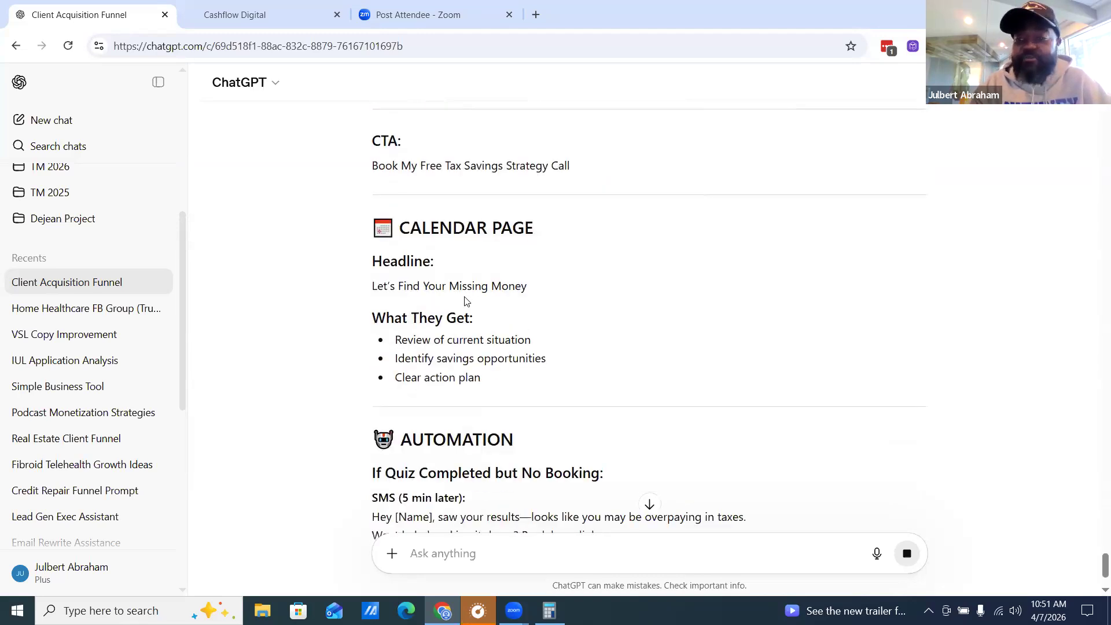
scroll(465, 297, "down", 2)
scroll(467, 295, "down", 3)
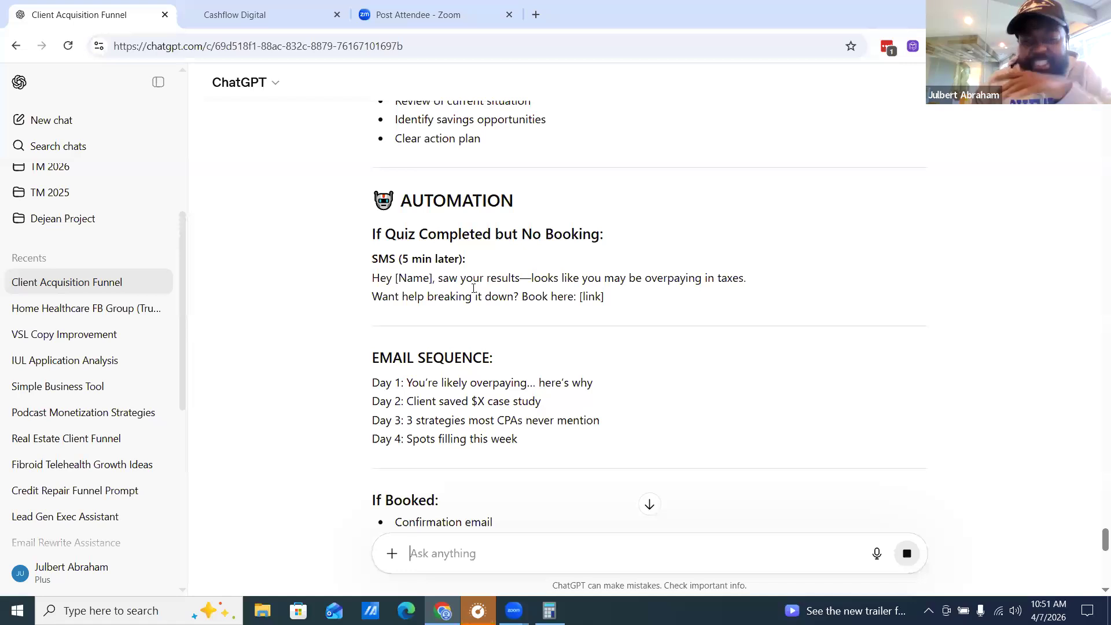
scroll(466, 291, "down", 6)
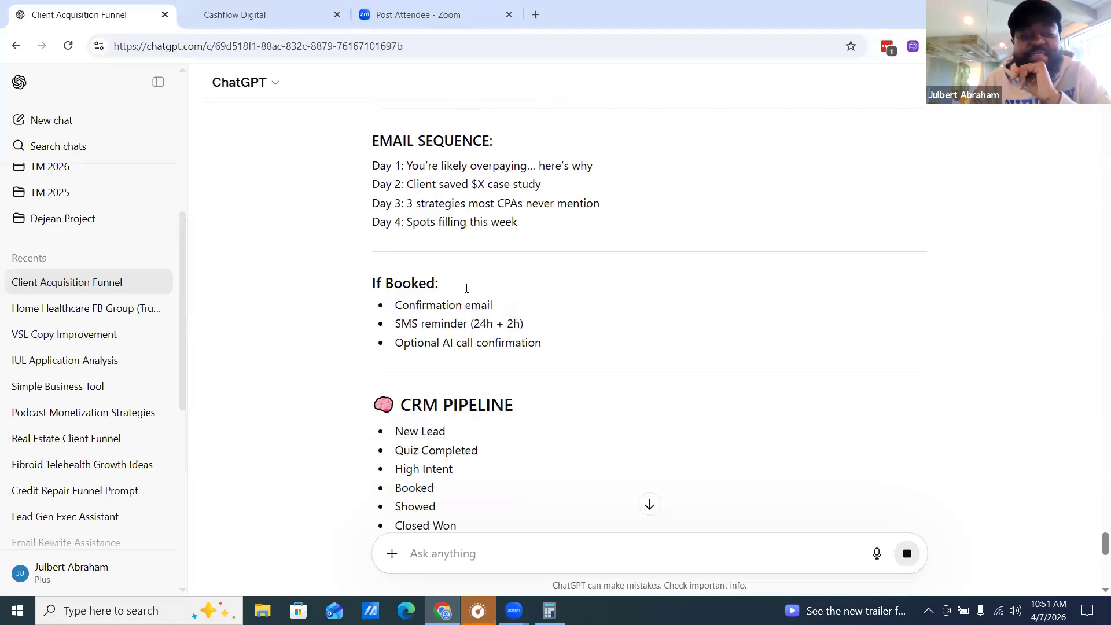
scroll(467, 295, "down", 9)
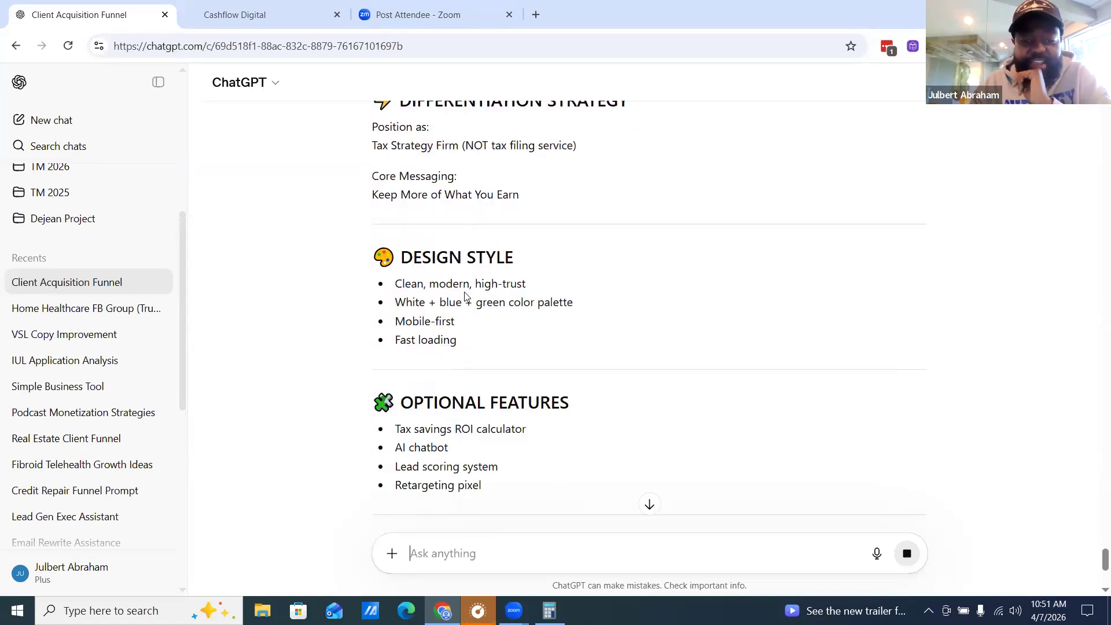
scroll(467, 300, "down", 4)
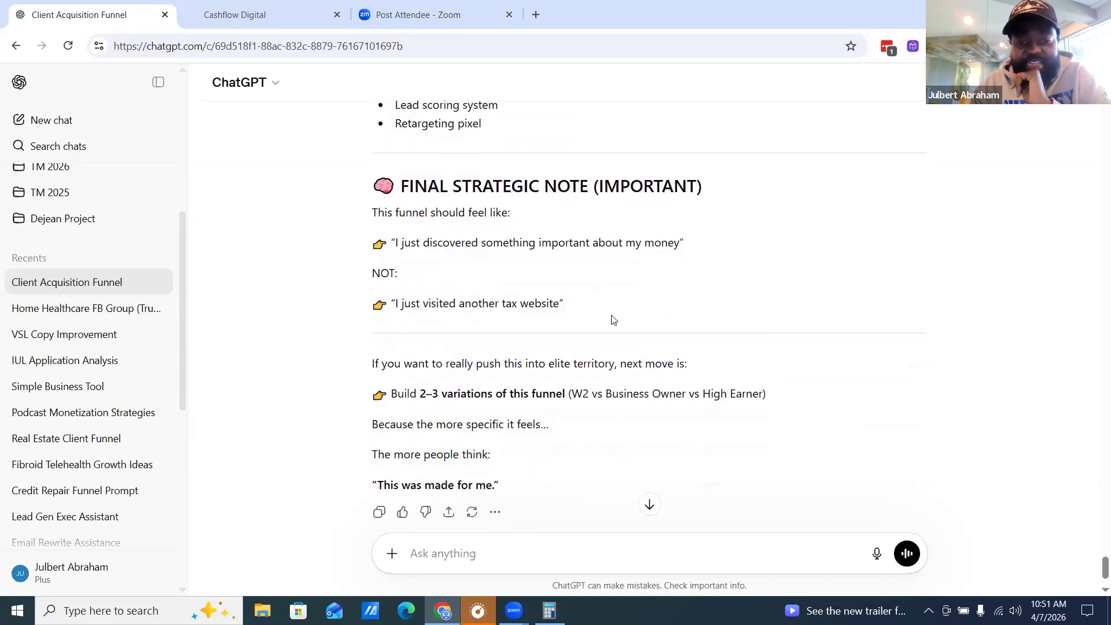
Step: Copy the full vibe coding prompt from its beginning through the final strategic note's line "I just visited another tax website"
scroll(581, 318, "up", 20)
scroll(579, 318, "up", 20)
scroll(581, 316, "up", 20)
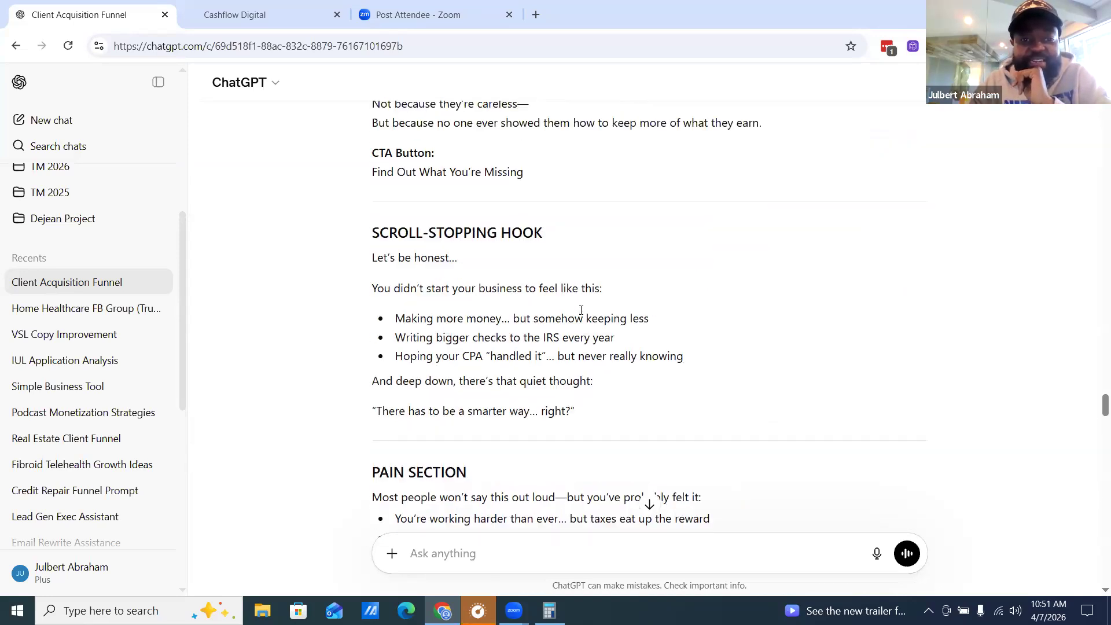
scroll(581, 312, "up", 3)
scroll(584, 312, "up", 6)
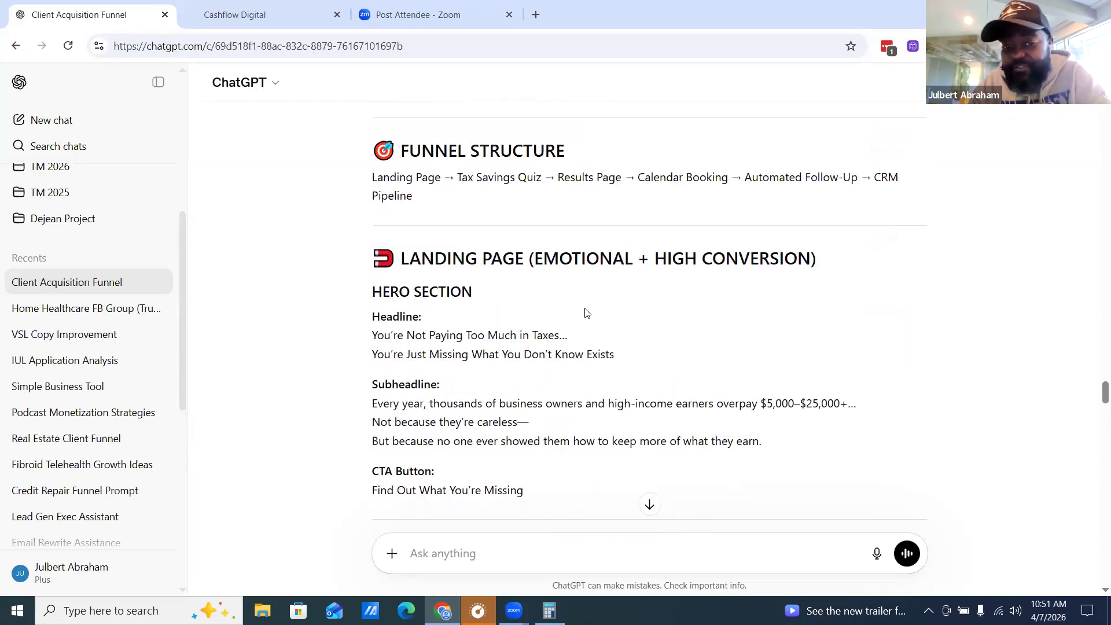
scroll(585, 311, "up", 5)
scroll(485, 283, "down", 4)
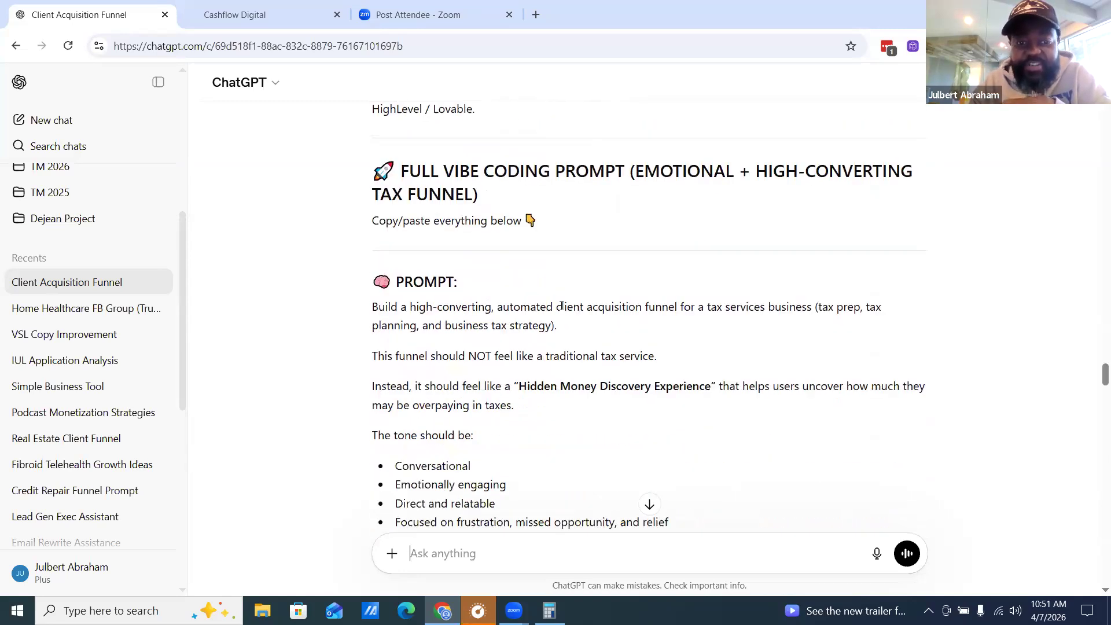
left_click_drag(371, 236, 625, 190)
scroll(626, 575, "down", 20)
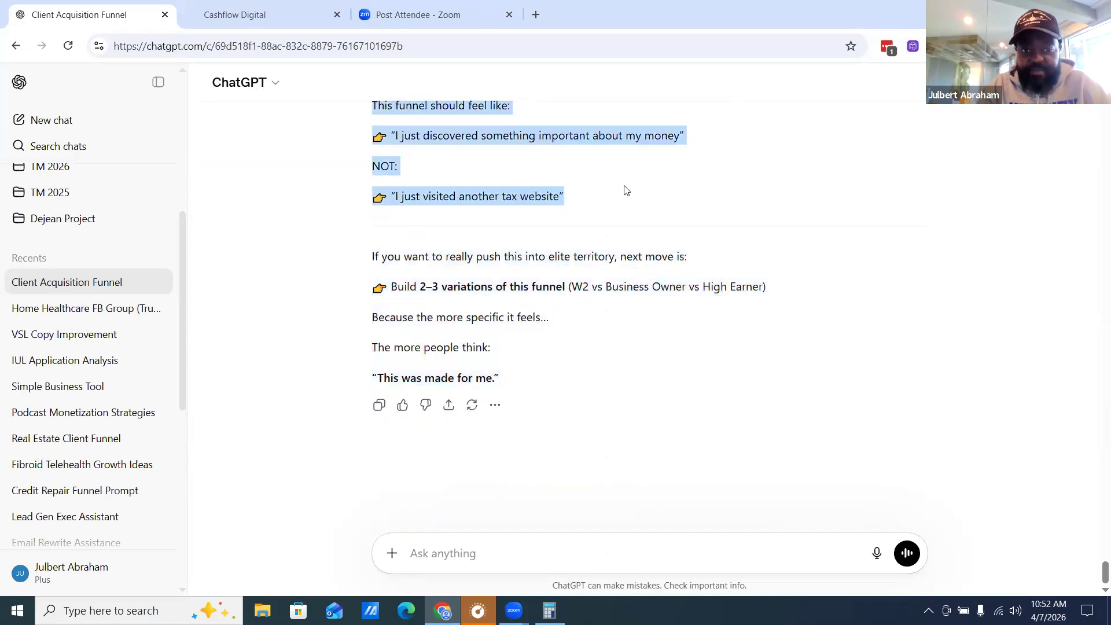
right_click(504, 197)
left_click(641, 220)
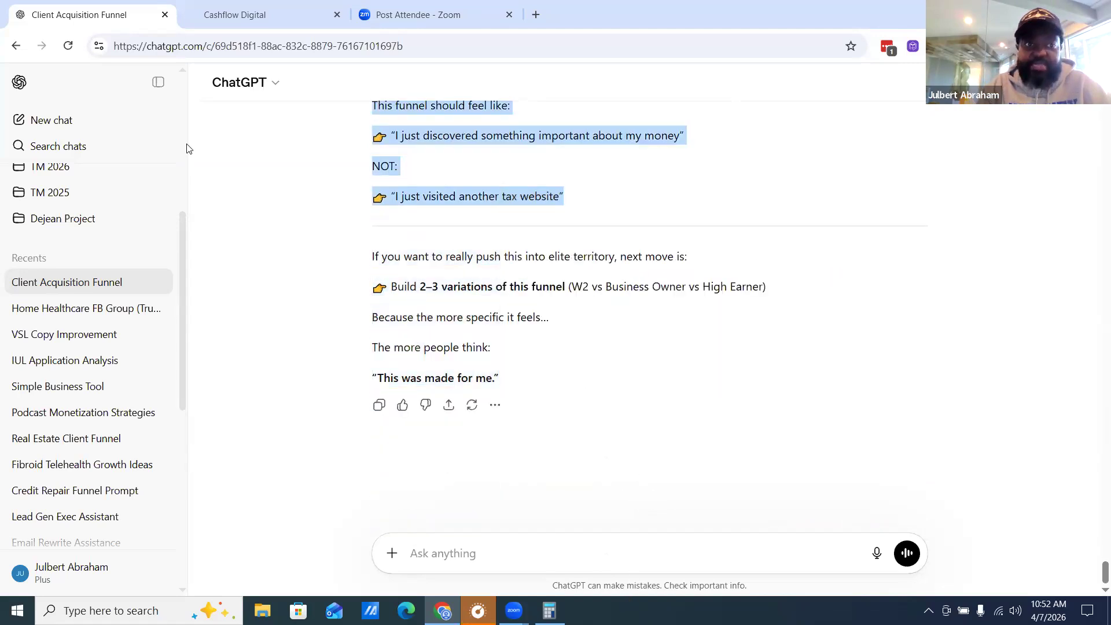
Step: Switch to the HighLevel account and open AI Studio's home page for building a new project
left_click(213, 12)
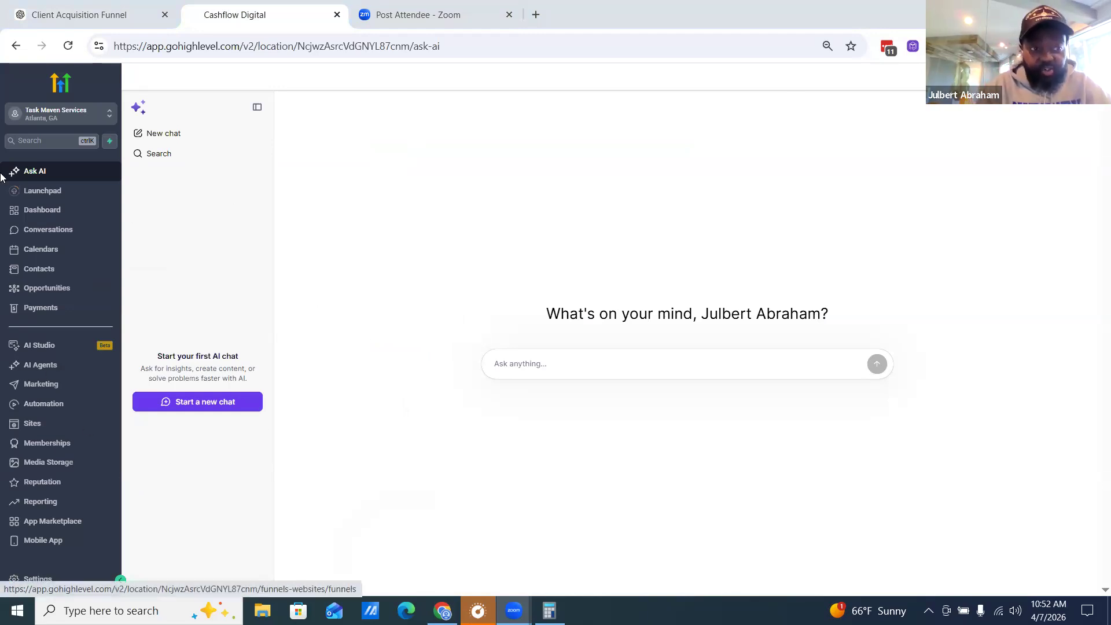
left_click(63, 346)
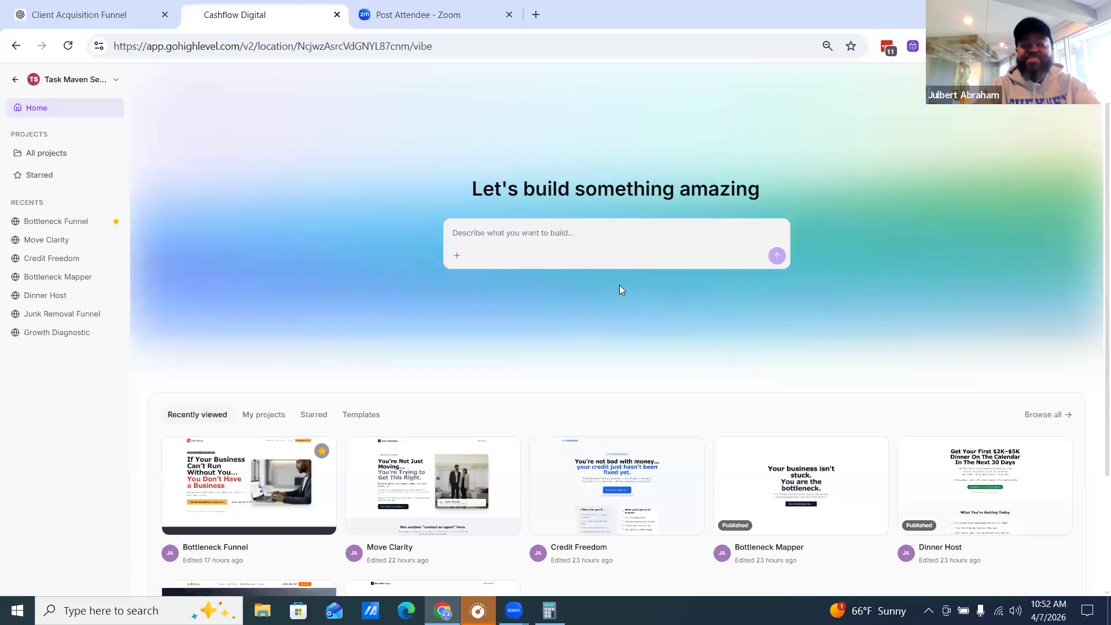
Step: Paste the copied vibe coding prompt into AI Studio's project description and submit it to build the tax funnel
left_click(586, 241)
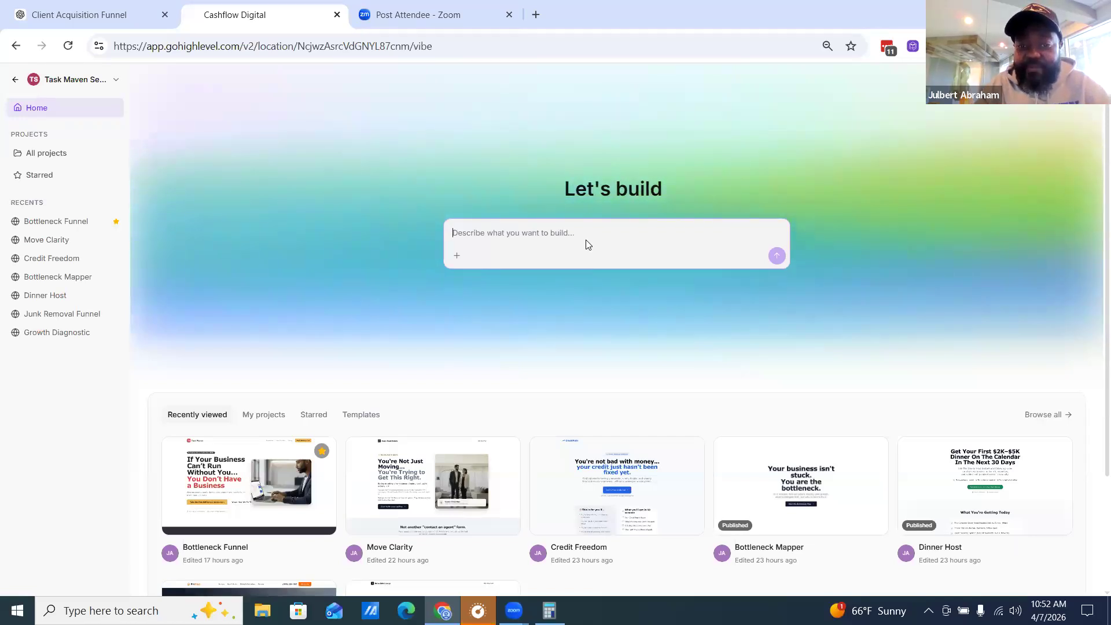
right_click(585, 245)
left_click(673, 378)
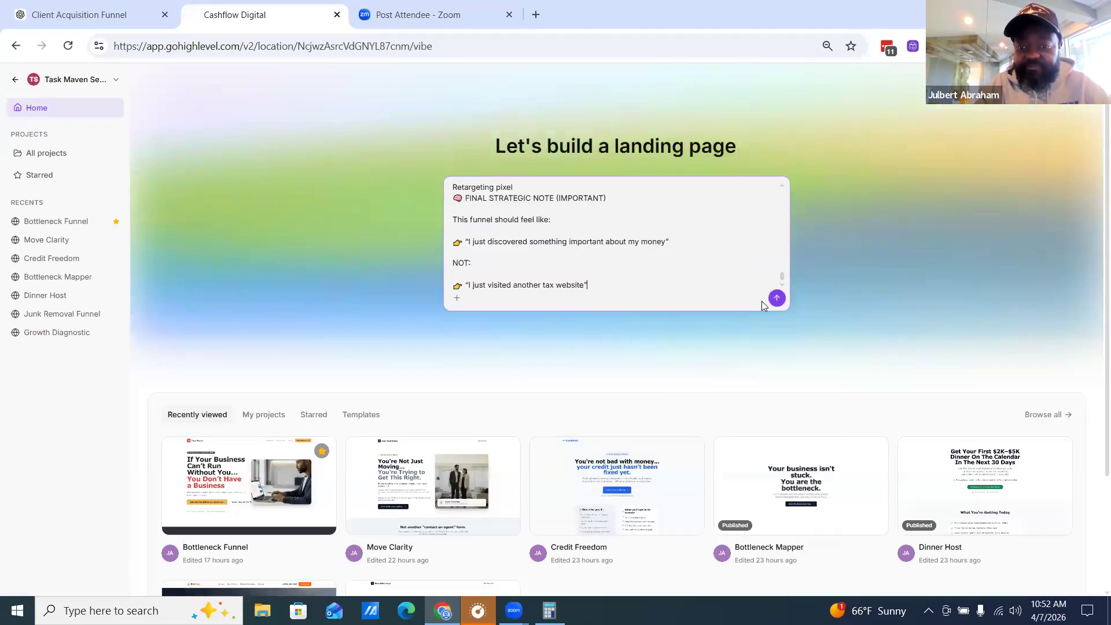
left_click(777, 298)
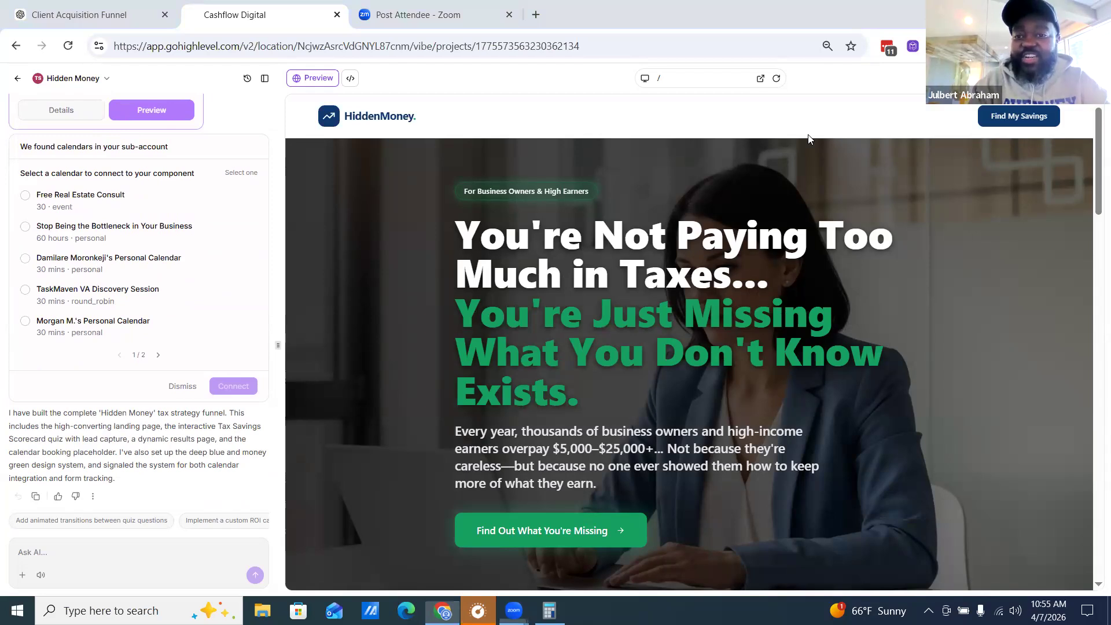
Step: Open the generated HiddenMoney site preview in its own browser tab and examine the hero and the "Let's be honest" pain-point section
left_click(760, 78)
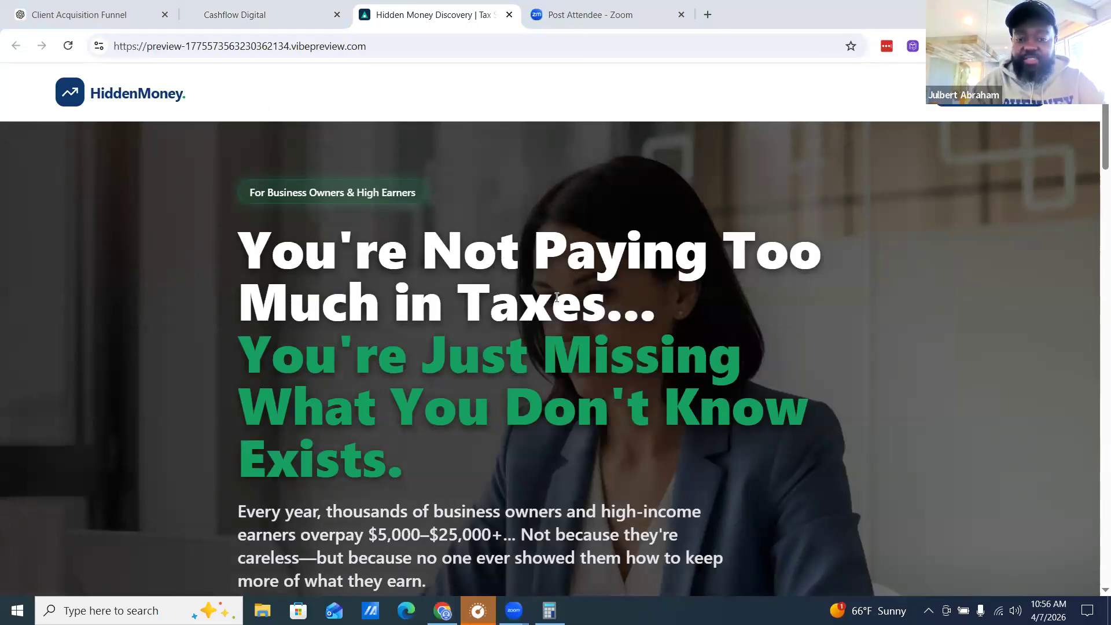
scroll(557, 306, "down", 3)
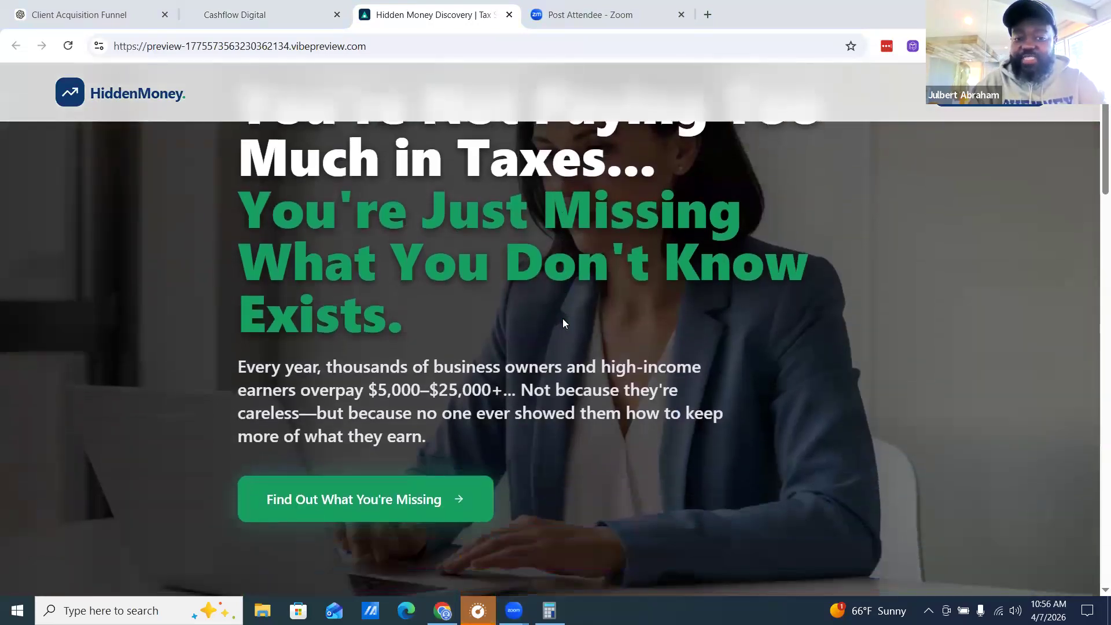
scroll(567, 323, "down", 1)
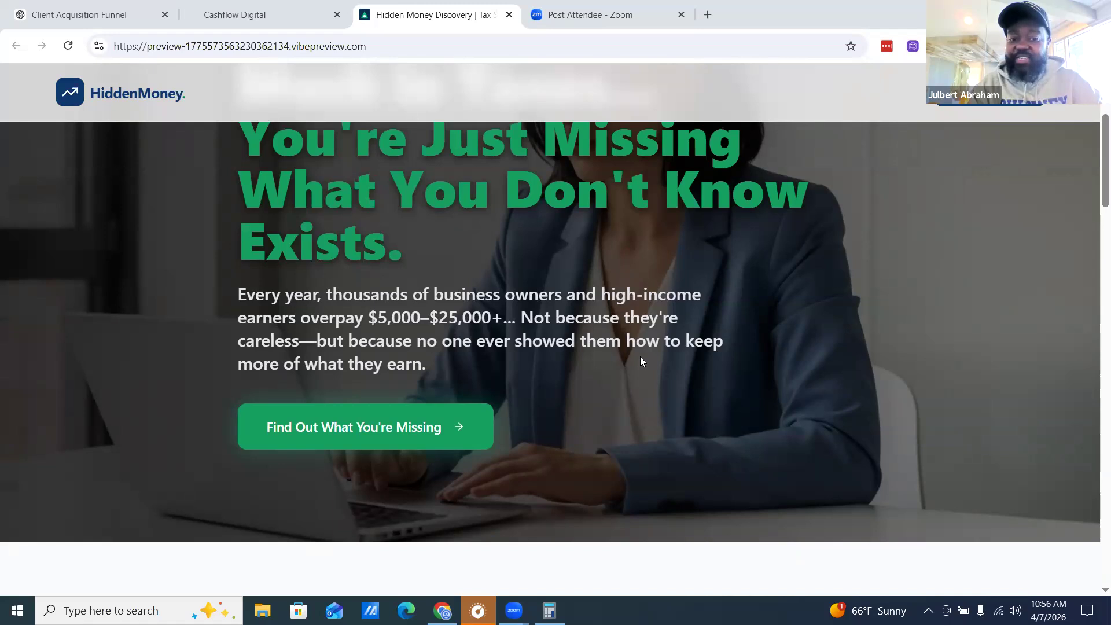
scroll(640, 361, "down", 1)
scroll(641, 363, "down", 2)
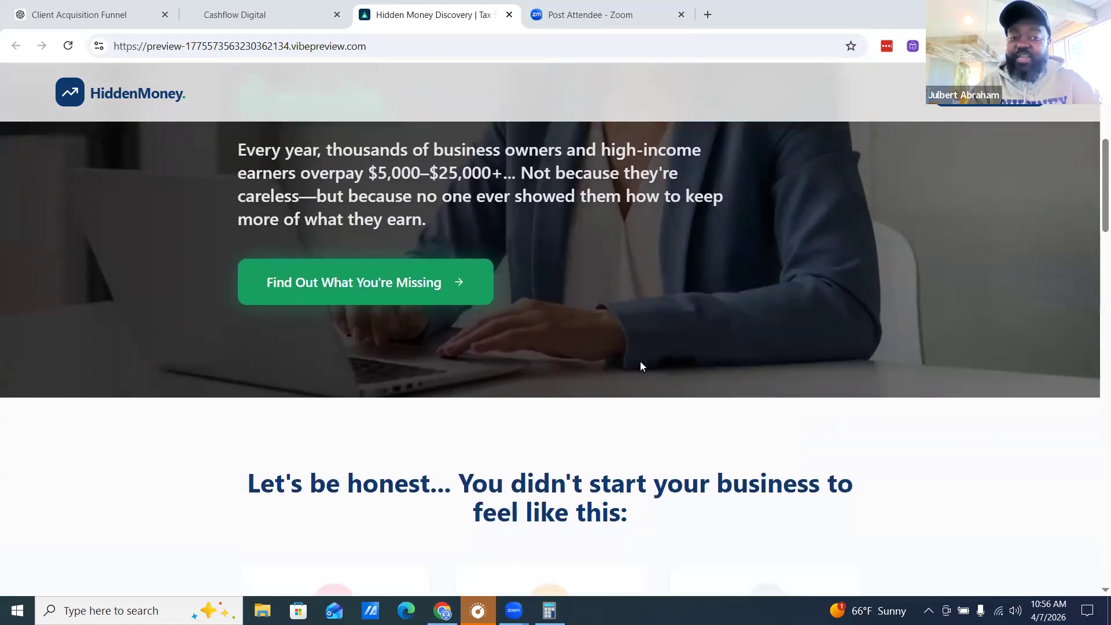
scroll(640, 366, "down", 1)
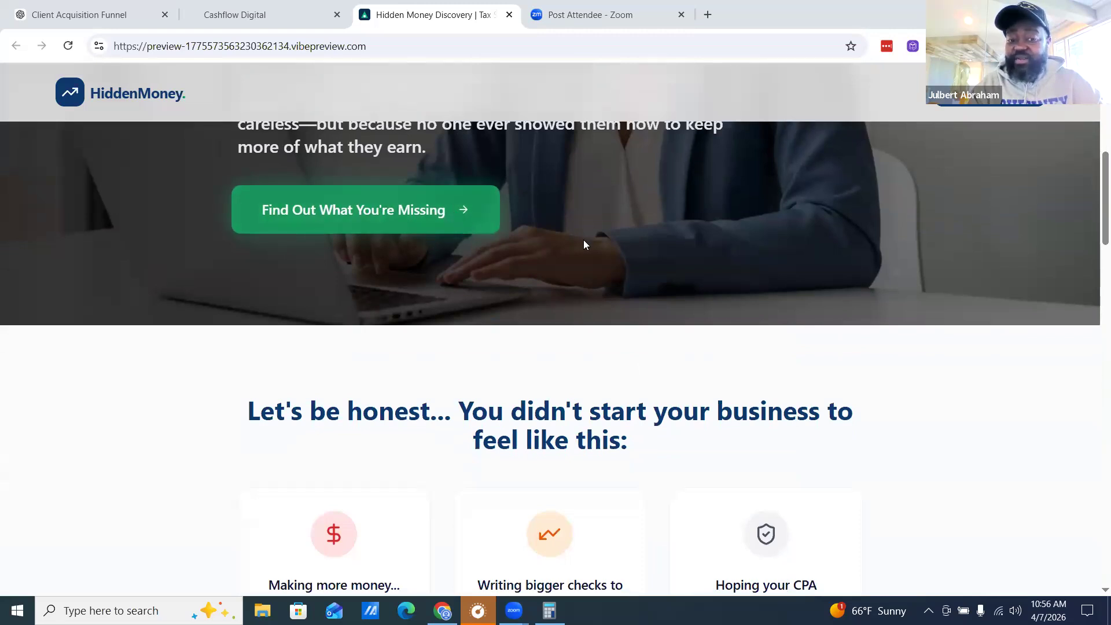
scroll(585, 249, "down", 2)
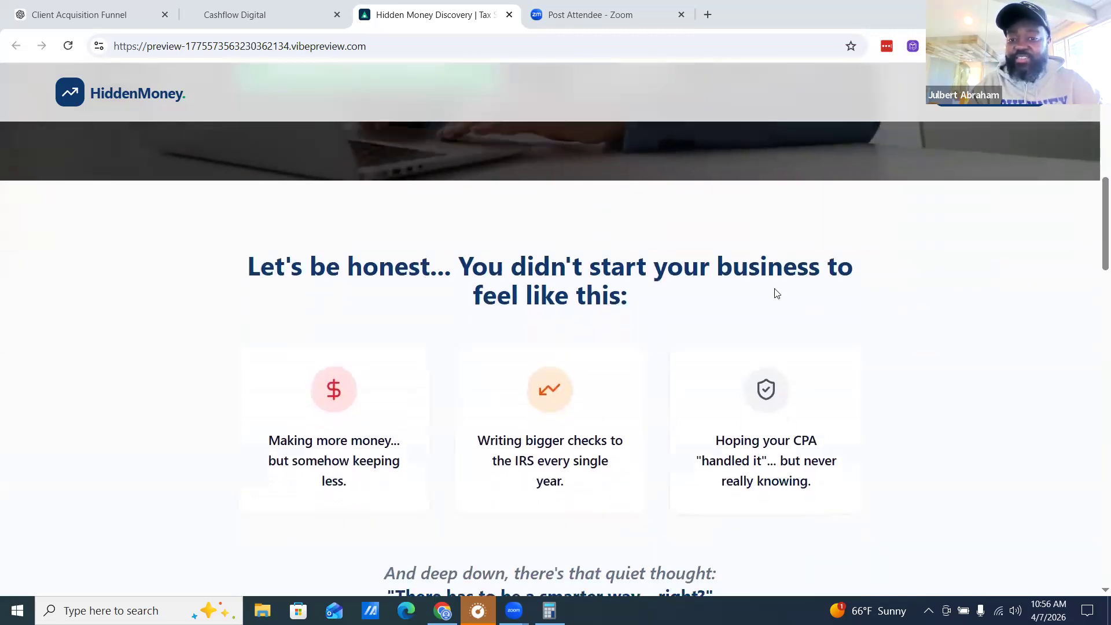
scroll(802, 295, "down", 2)
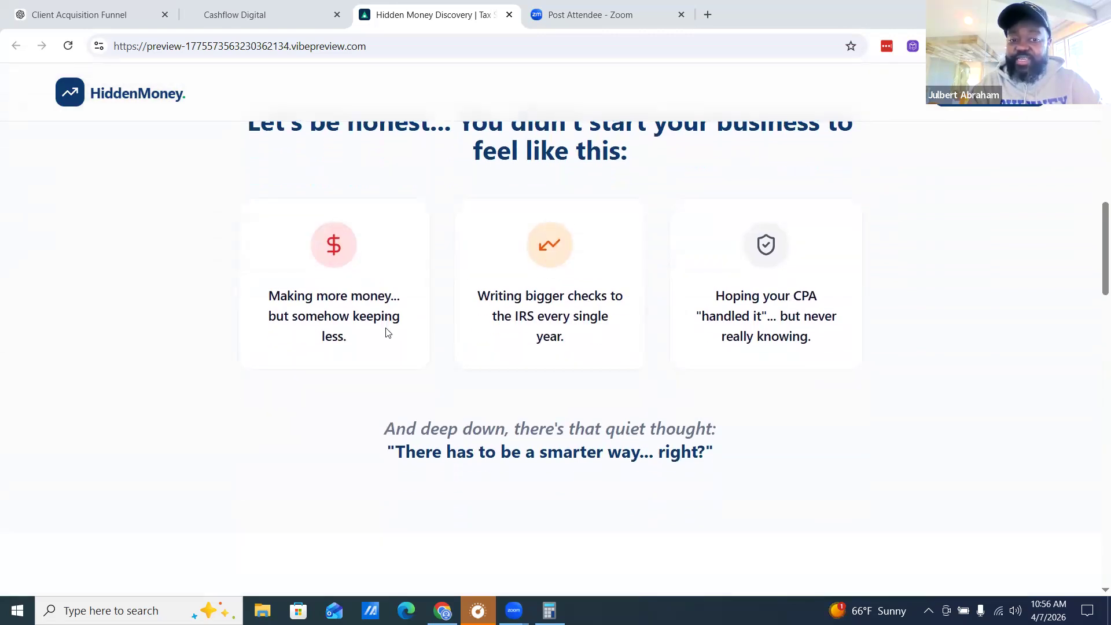
scroll(386, 331, "down", 1)
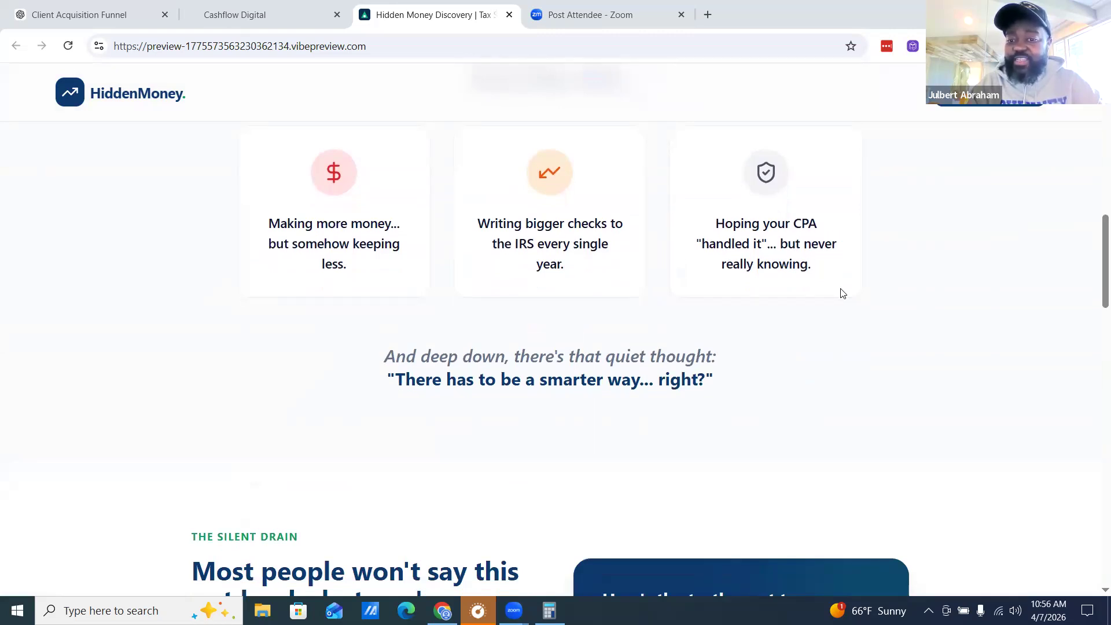
scroll(843, 293, "up", 2)
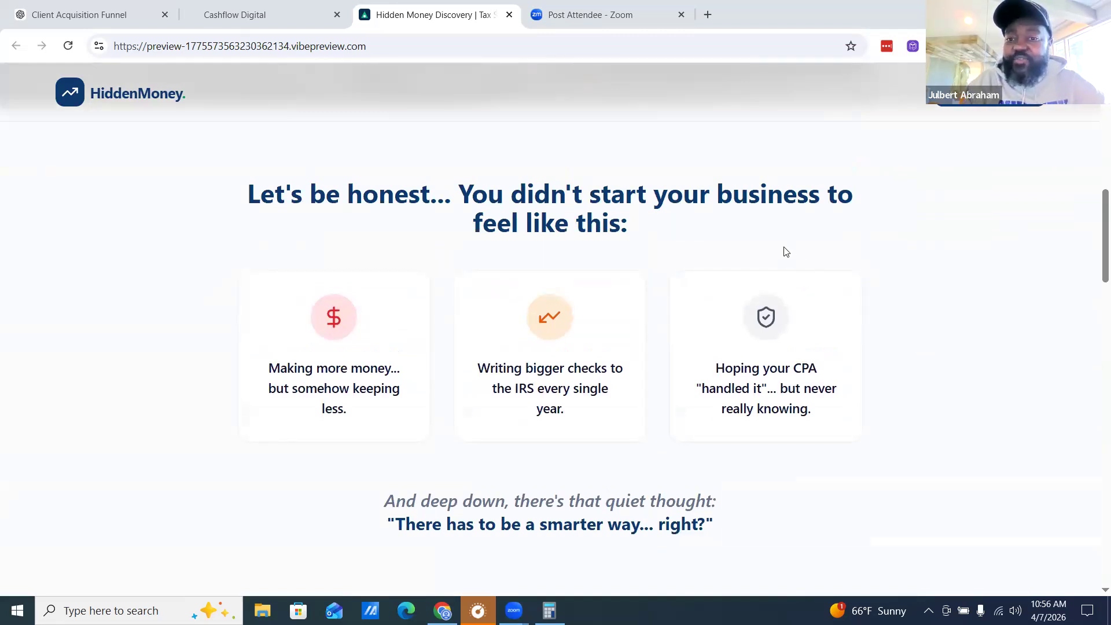
scroll(785, 247, "down", 3)
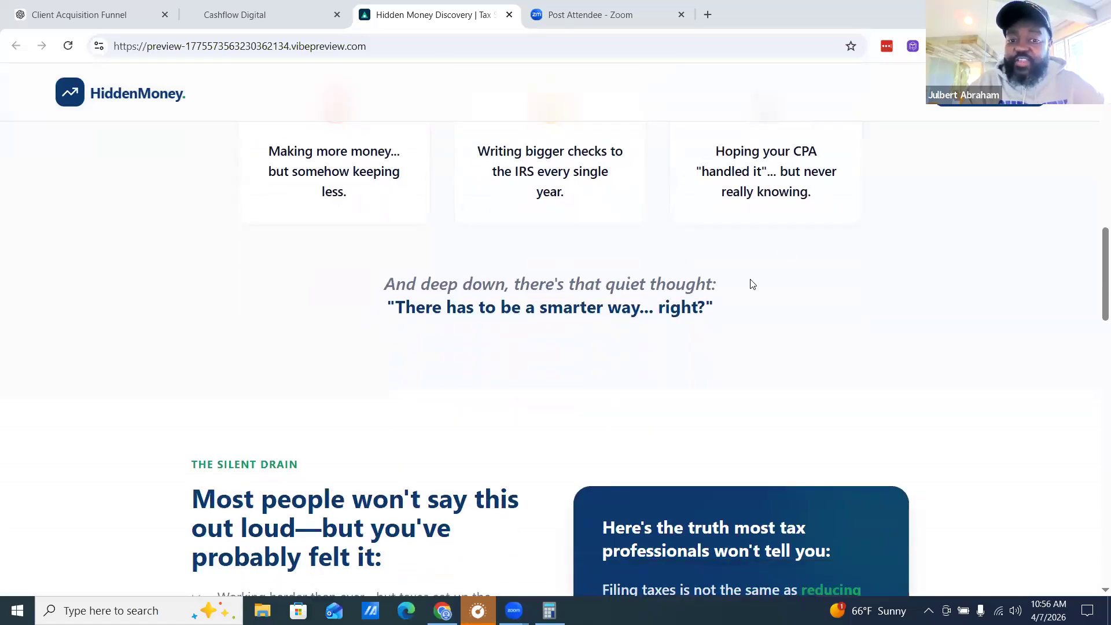
Step: Examine the rest of the landing page, from The Silent Drain through "What happens when you stop guessing?" and the Tax Savings Scorecard section to the footer
scroll(754, 287, "down", 1)
scroll(754, 289, "down", 2)
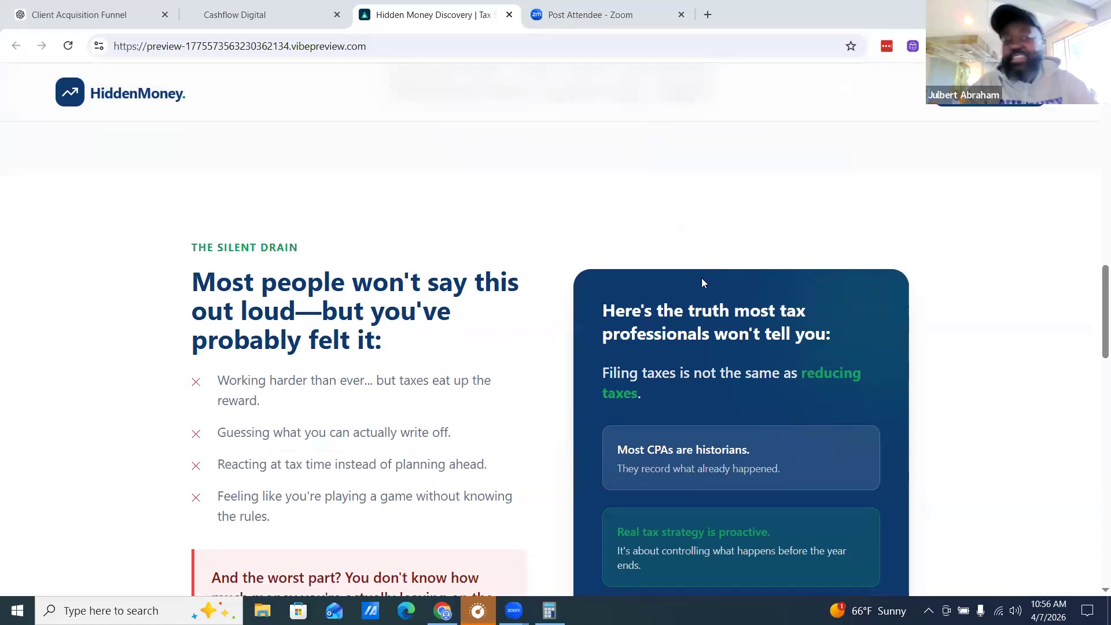
scroll(446, 302, "down", 1)
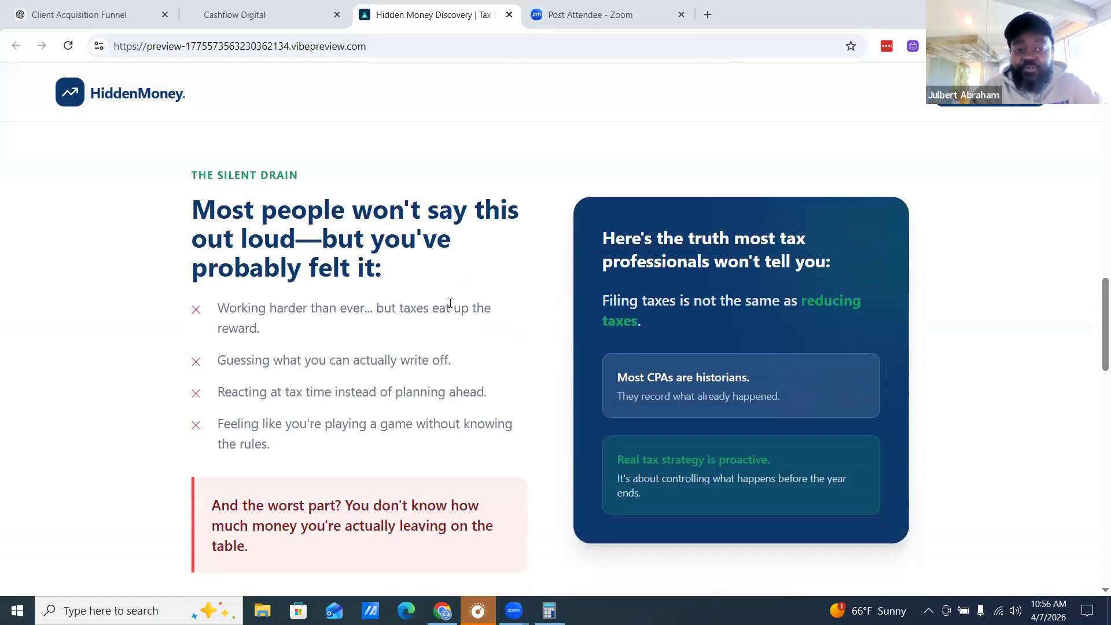
scroll(465, 268, "down", 2)
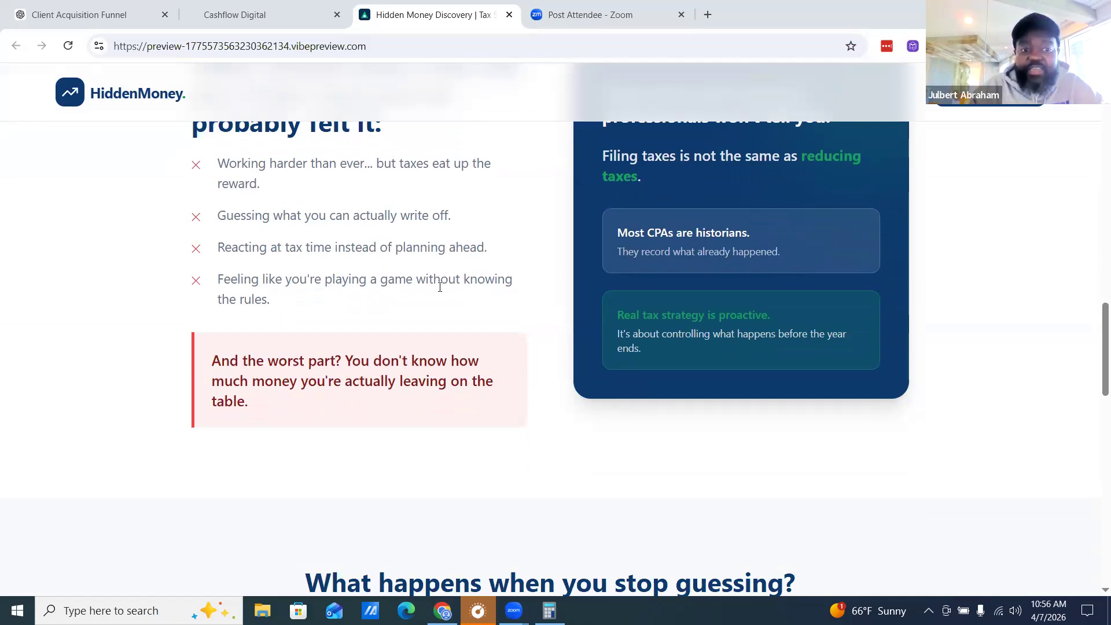
scroll(718, 243, "up", 2)
scroll(718, 247, "down", 3)
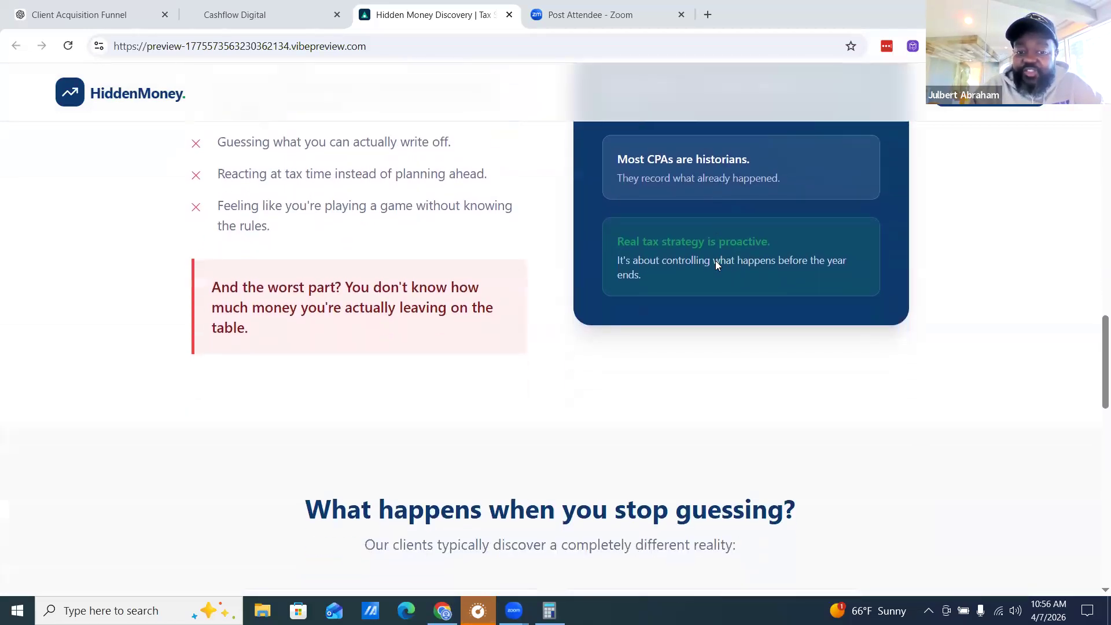
scroll(716, 264, "down", 3)
scroll(716, 270, "down", 3)
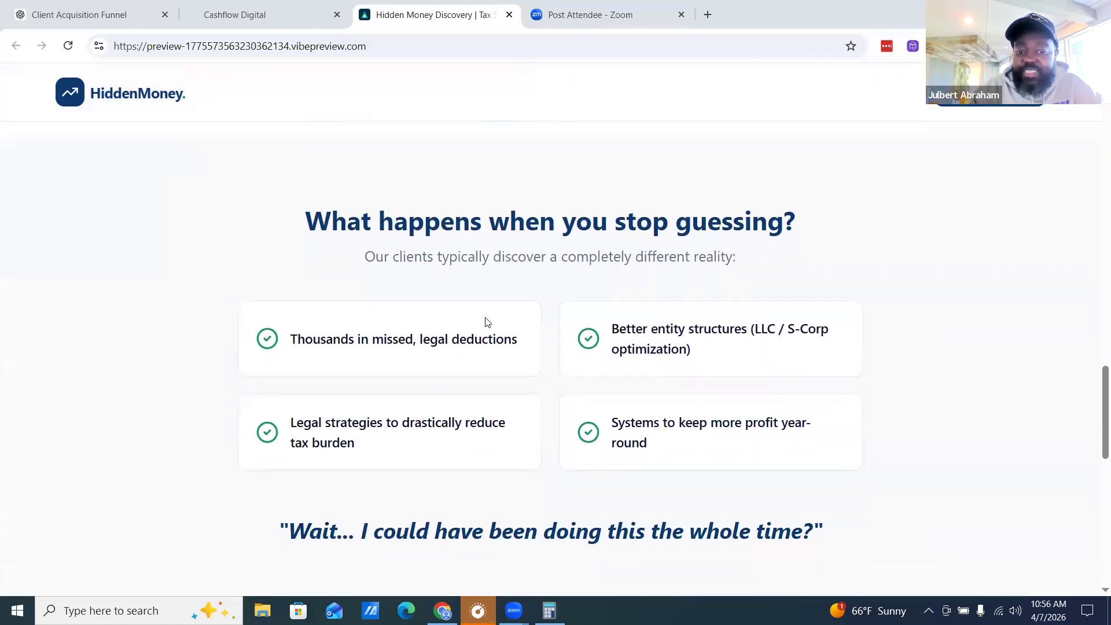
scroll(653, 363, "down", 5)
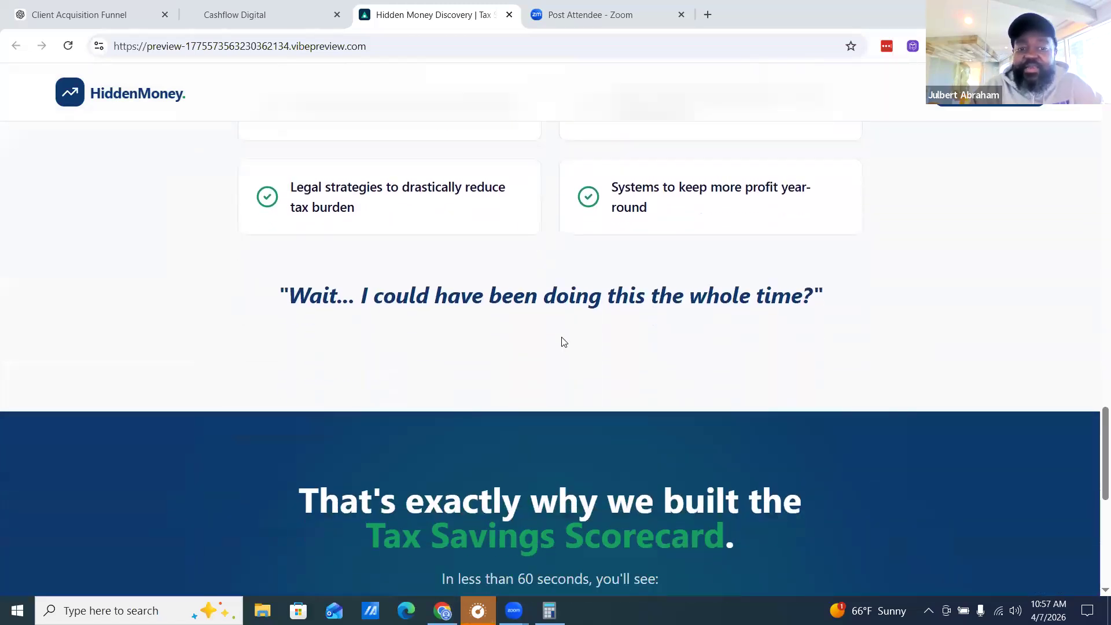
scroll(763, 277, "down", 4)
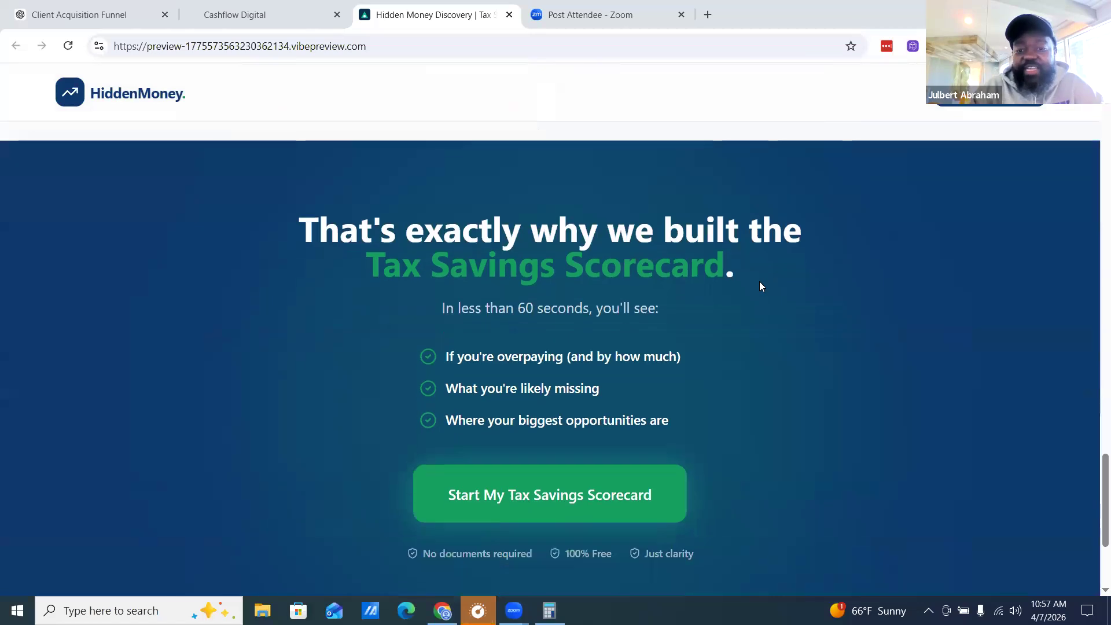
scroll(759, 281, "down", 1)
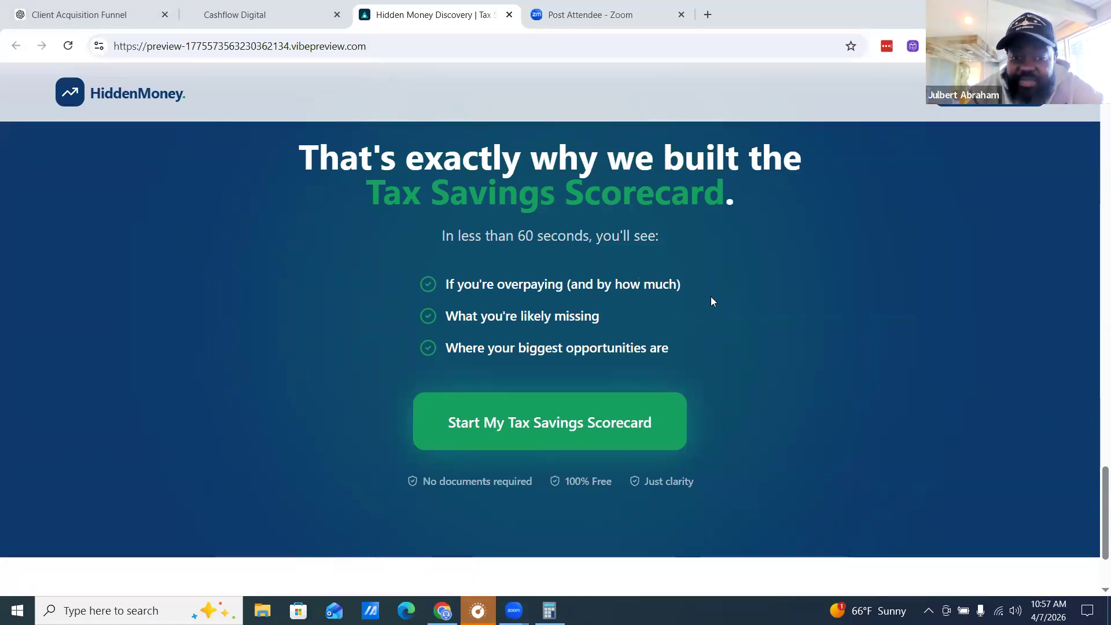
scroll(681, 313, "down", 3)
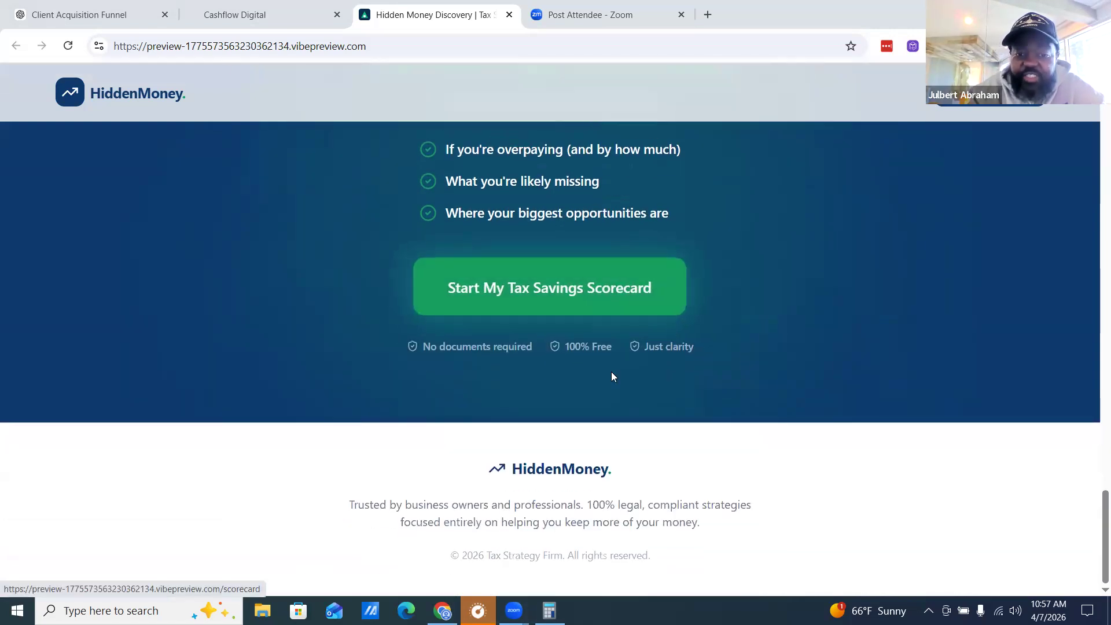
scroll(653, 303, "up", 3)
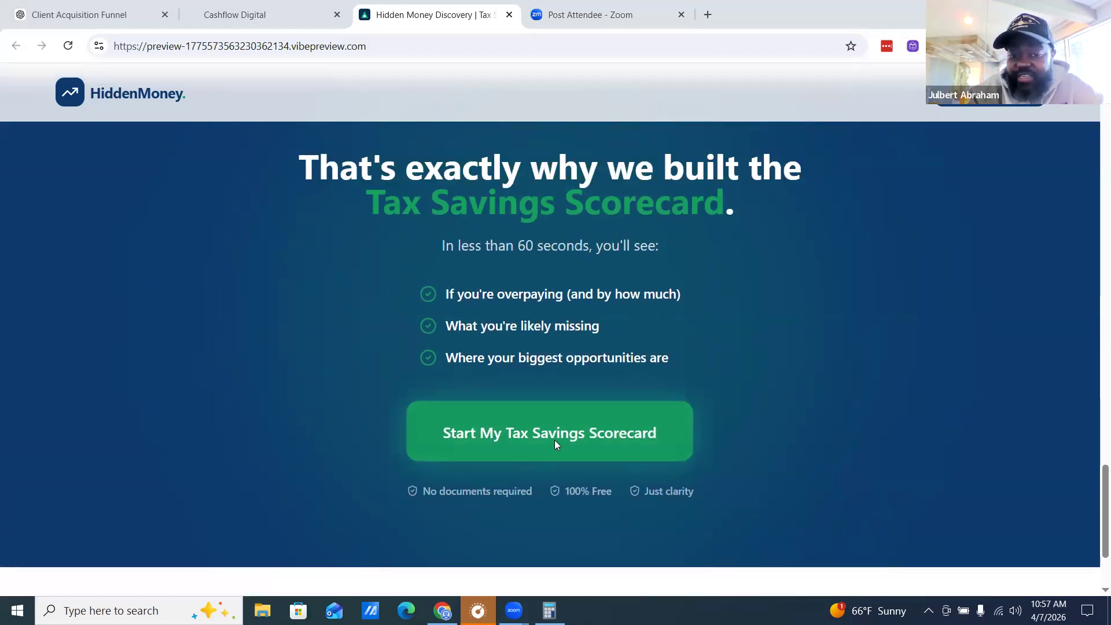
Step: Start the Tax Savings Scorecard and answer $50K–$100K income, Business Owner, Yes for a CPA, Somewhat for expense tracking, No for proactive planning, and Paying too much
left_click(554, 428)
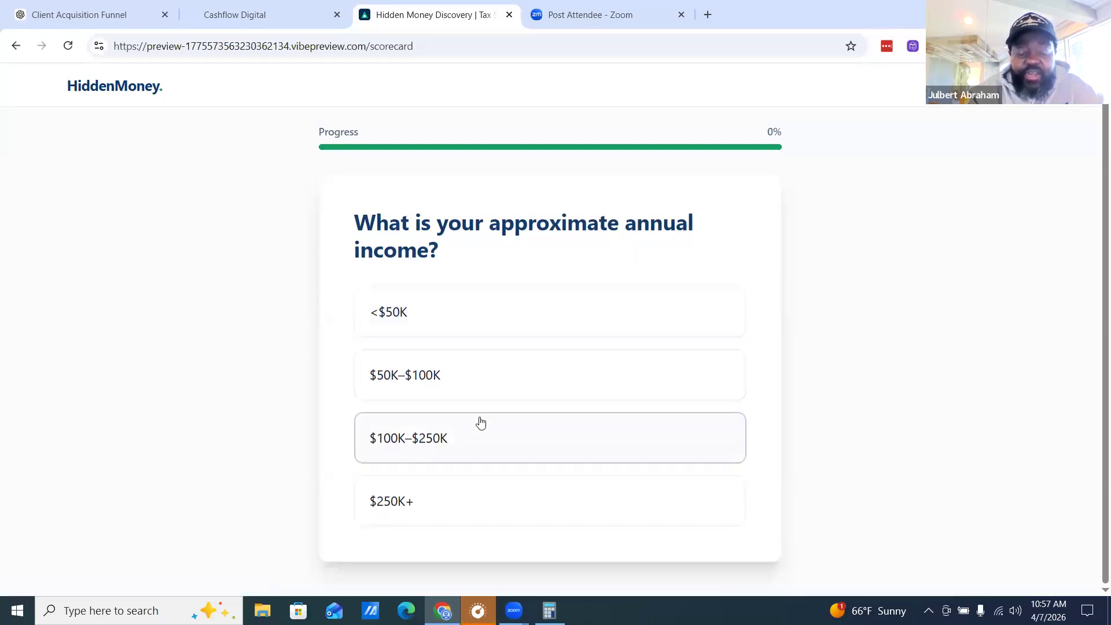
left_click(565, 385)
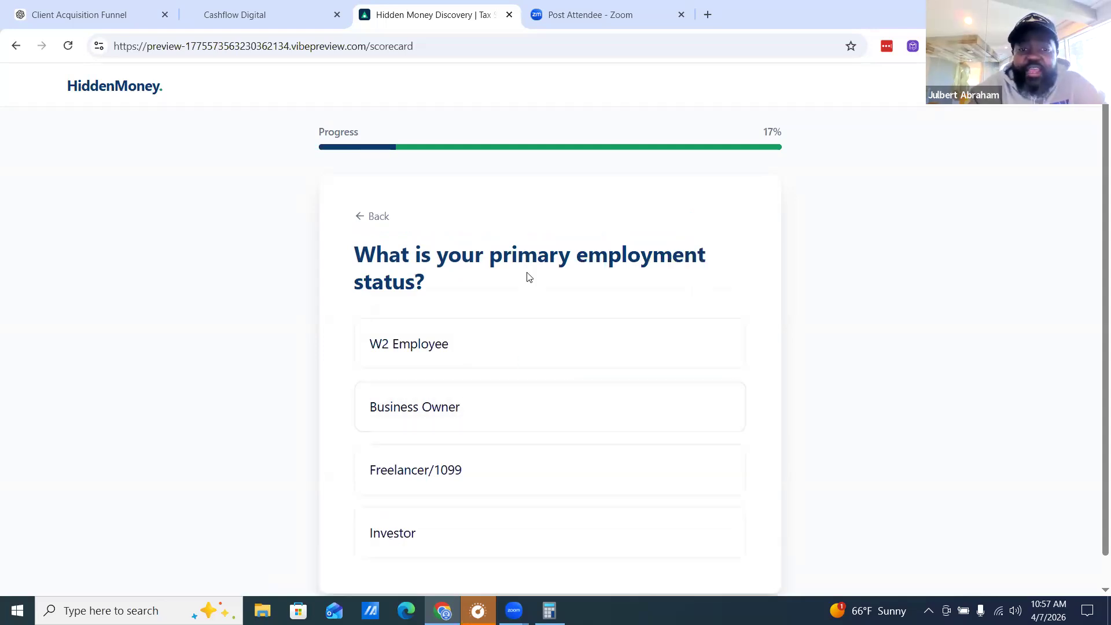
left_click(541, 411)
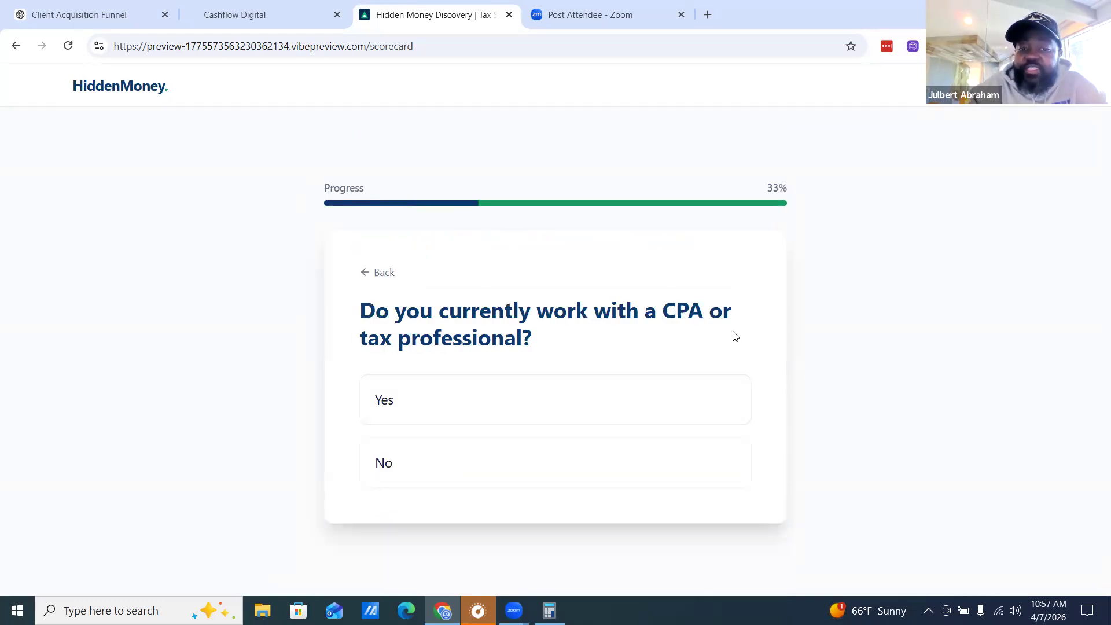
left_click(528, 405)
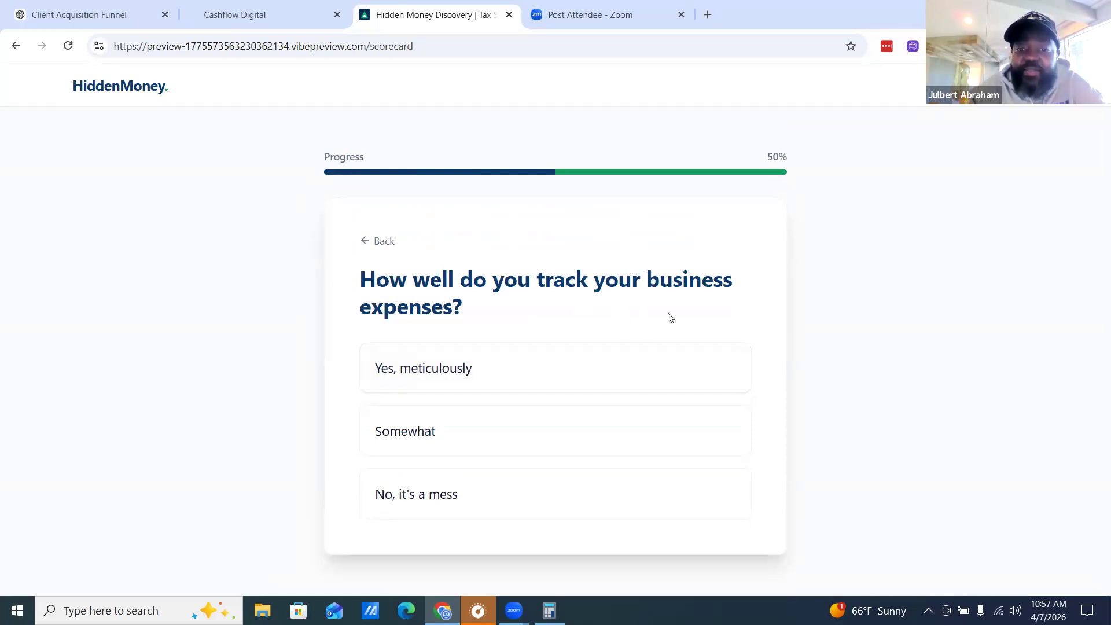
left_click(489, 446)
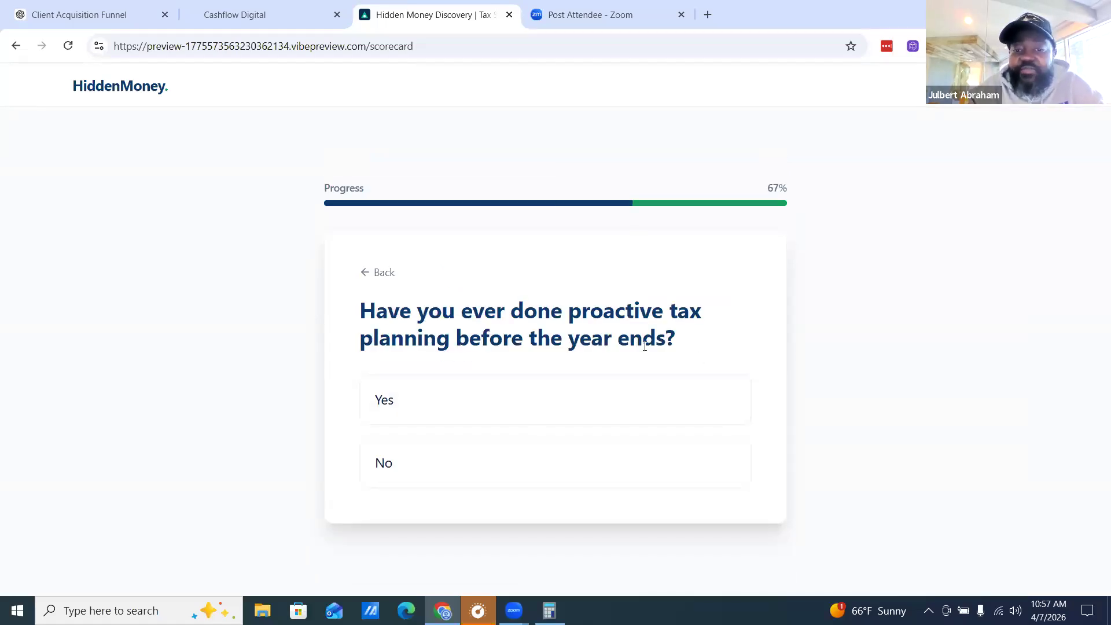
left_click(548, 469)
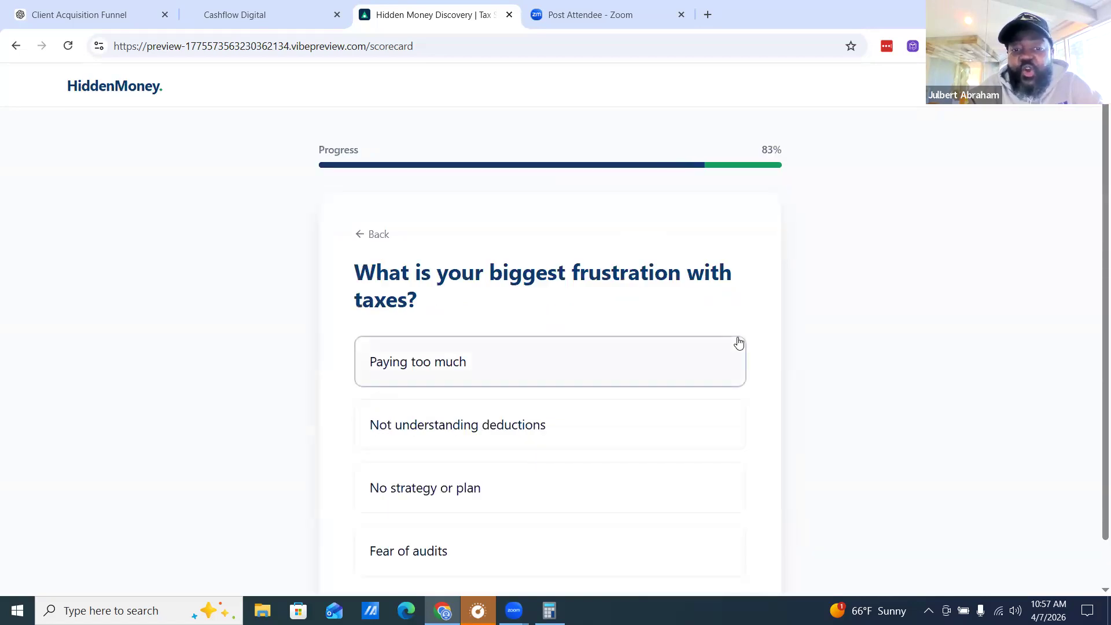
scroll(737, 342, "down", 1)
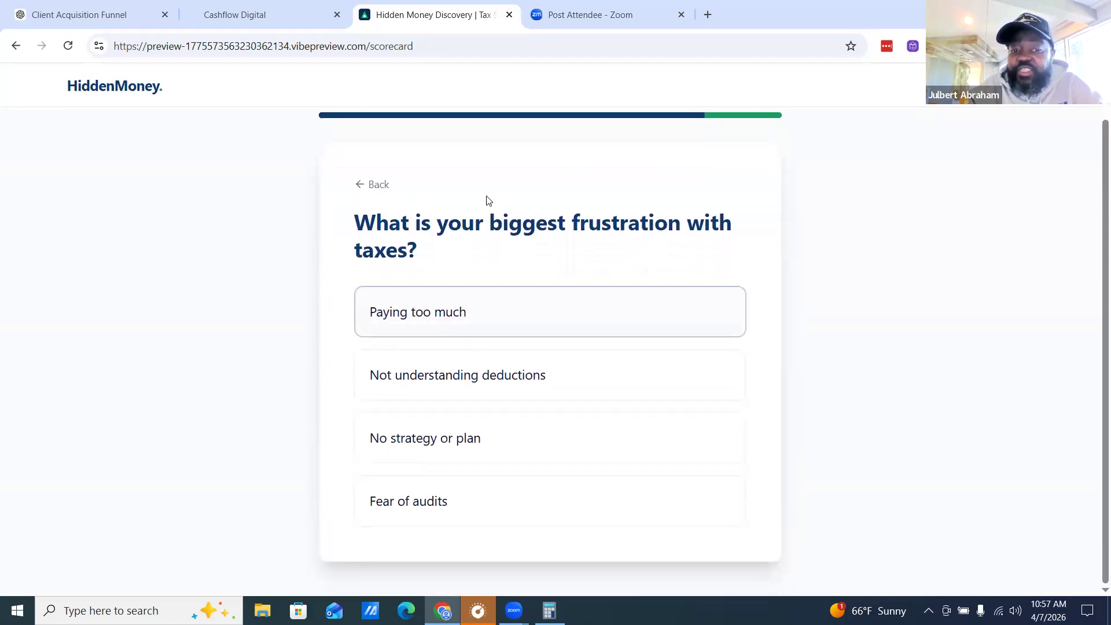
left_click(579, 327)
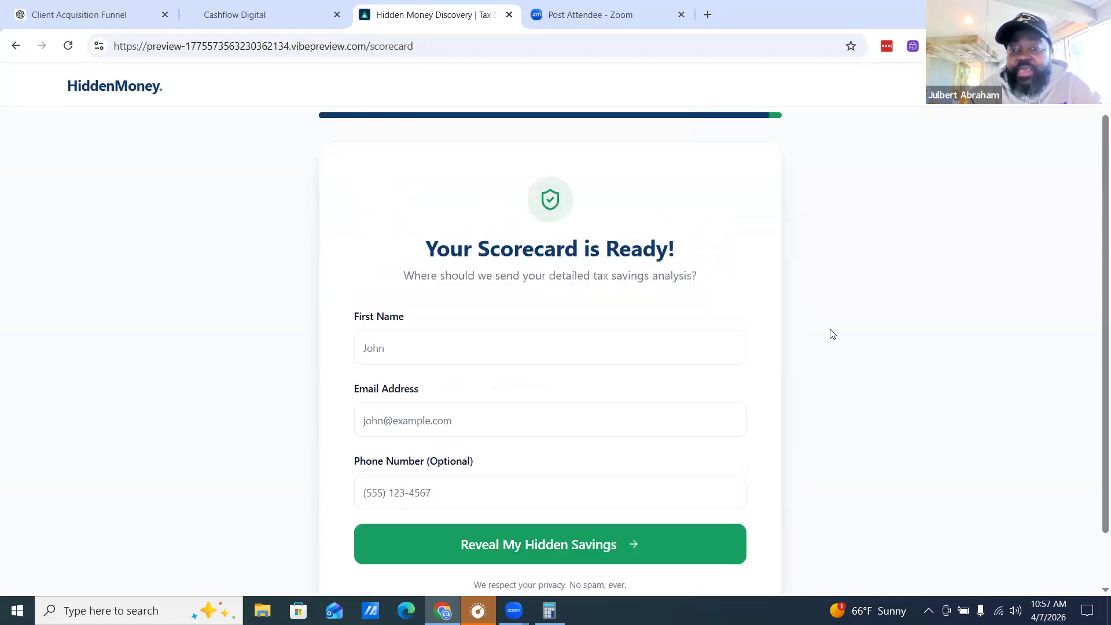
Step: Fill in the scorecard lead form with a first name, e-mail address and phone number, and submit it to reveal the hidden savings
left_click(524, 346)
left_click(446, 386)
left_click(427, 414)
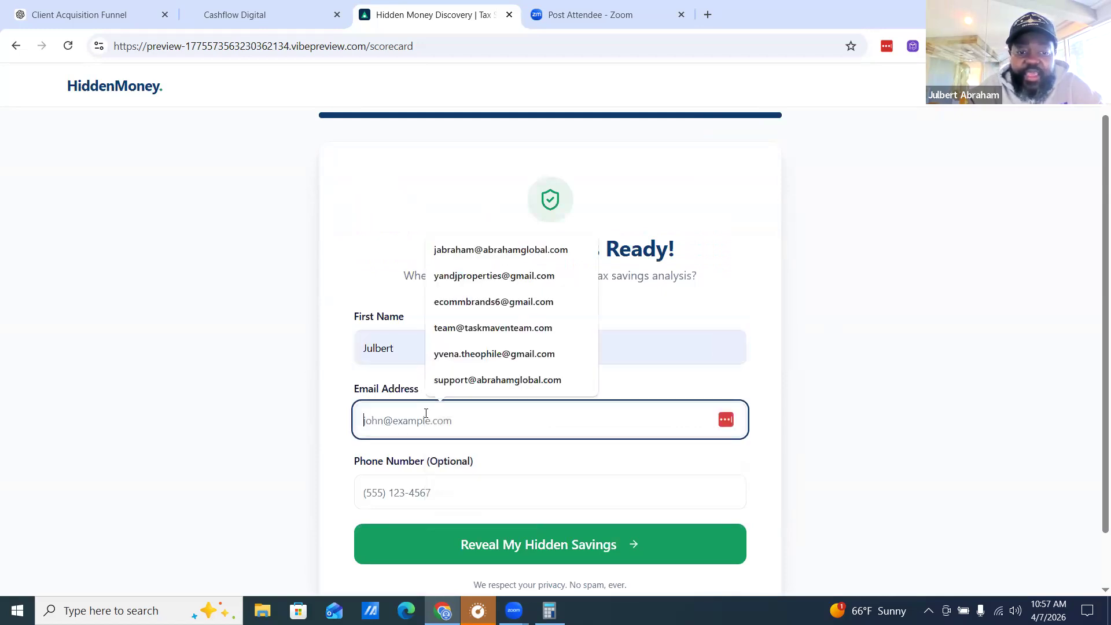
left_click(494, 301)
left_click(449, 491)
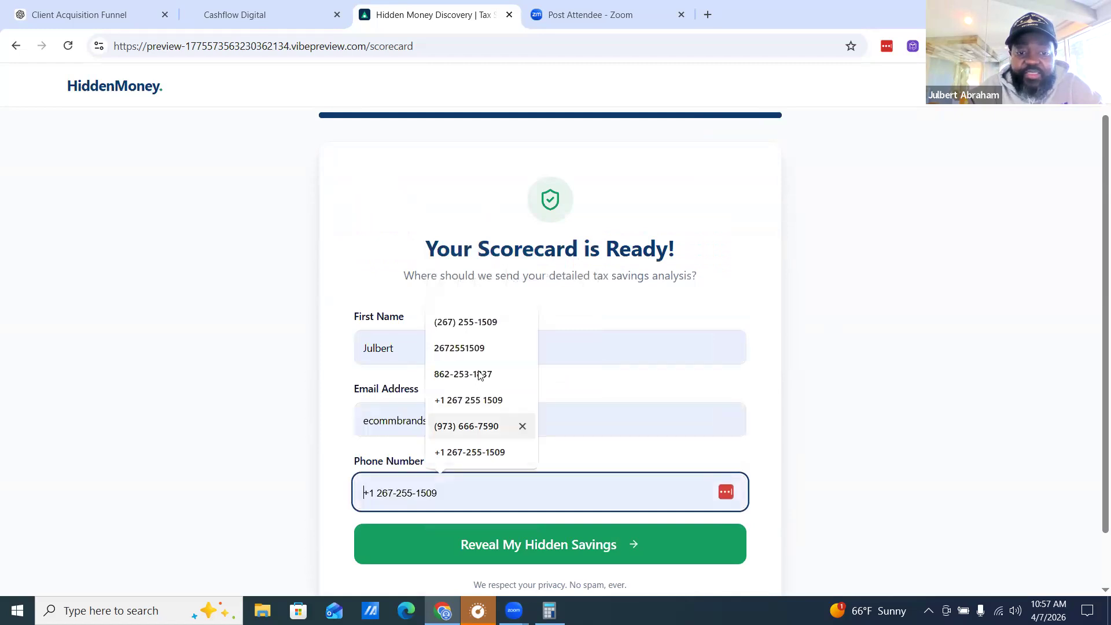
left_click(489, 375)
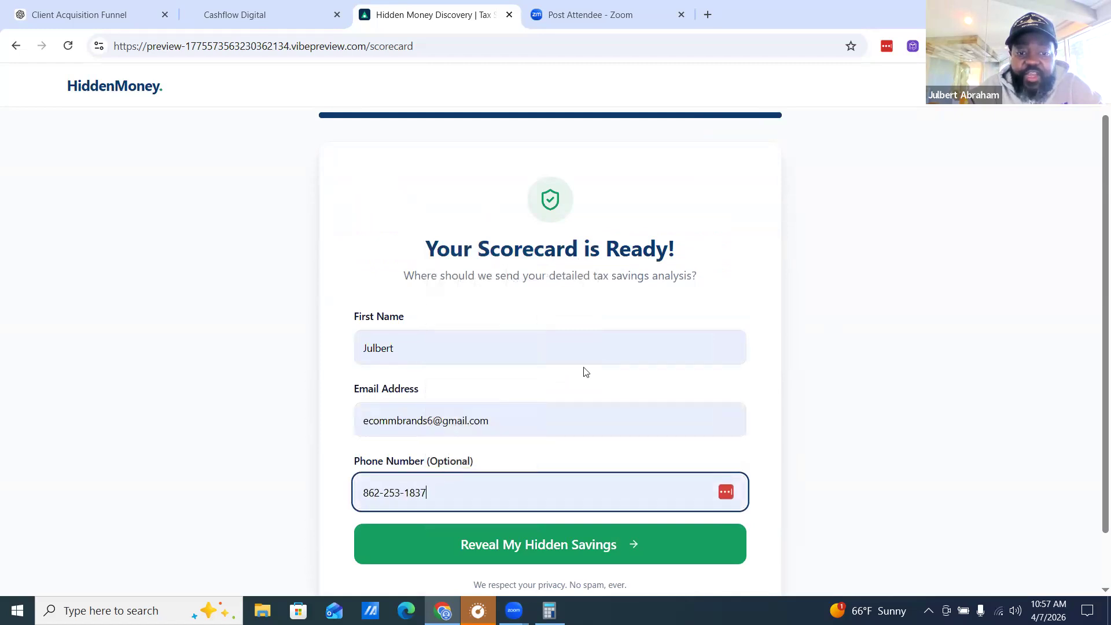
scroll(637, 359, "down", 1)
left_click(571, 486)
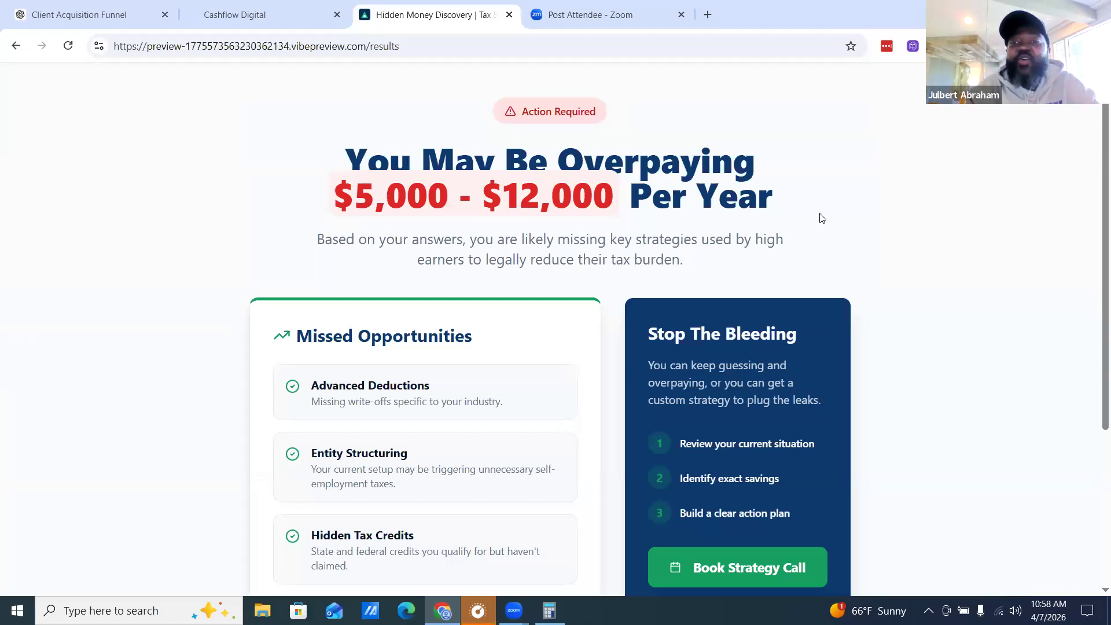
Step: Examine the scorecard results page, from the overpayment estimate through Missed Opportunities and the Stop The Bleeding booking card
scroll(822, 219, "down", 3)
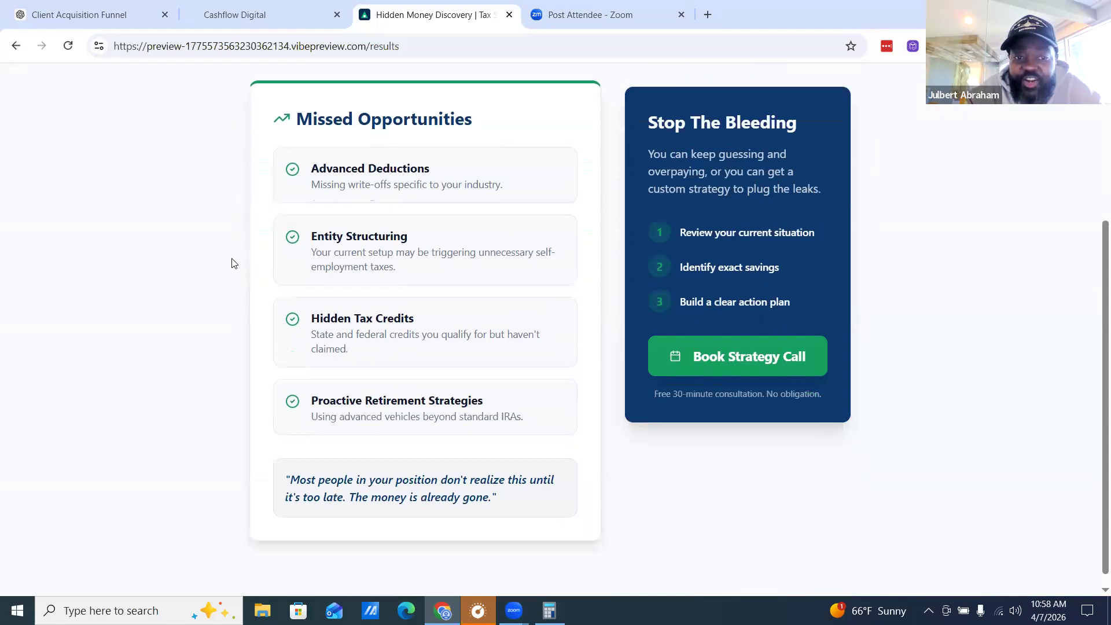
scroll(458, 319, "down", 1)
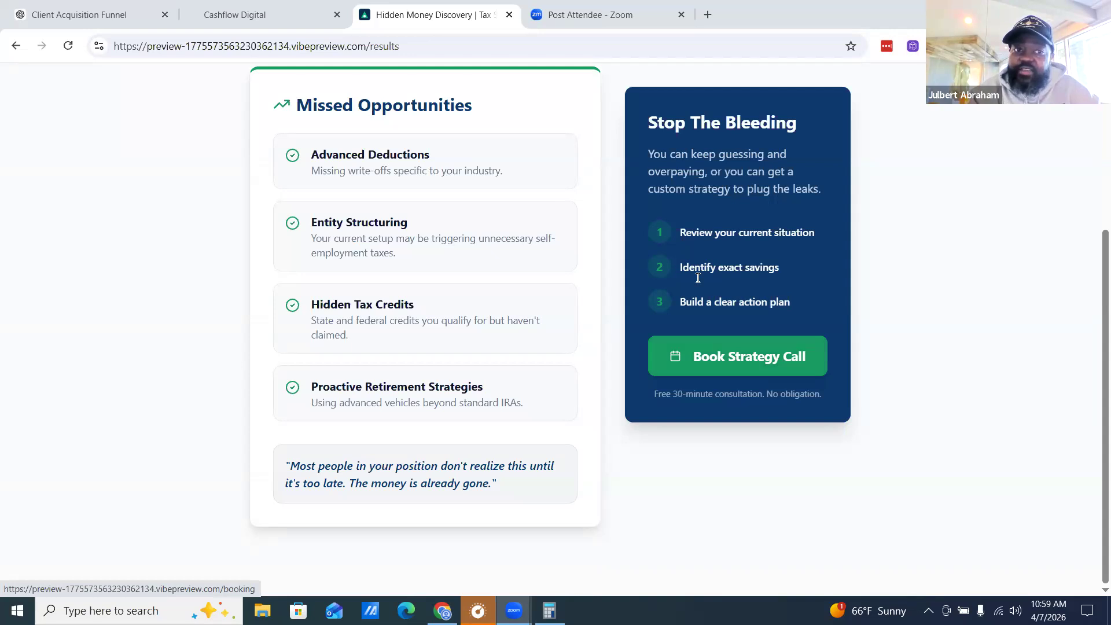
Step: Switch back to the Hidden Money project in HighLevel AI Studio and review the calendars offered for connecting to the booking component
left_click(104, 13)
scroll(561, 328, "up", 3)
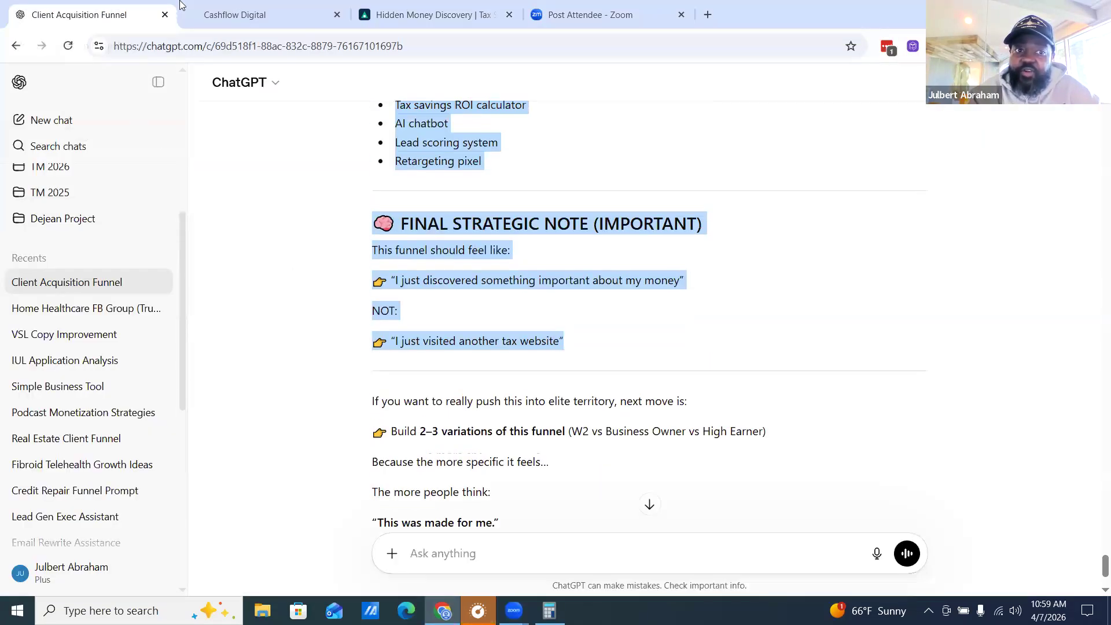
left_click(234, 14)
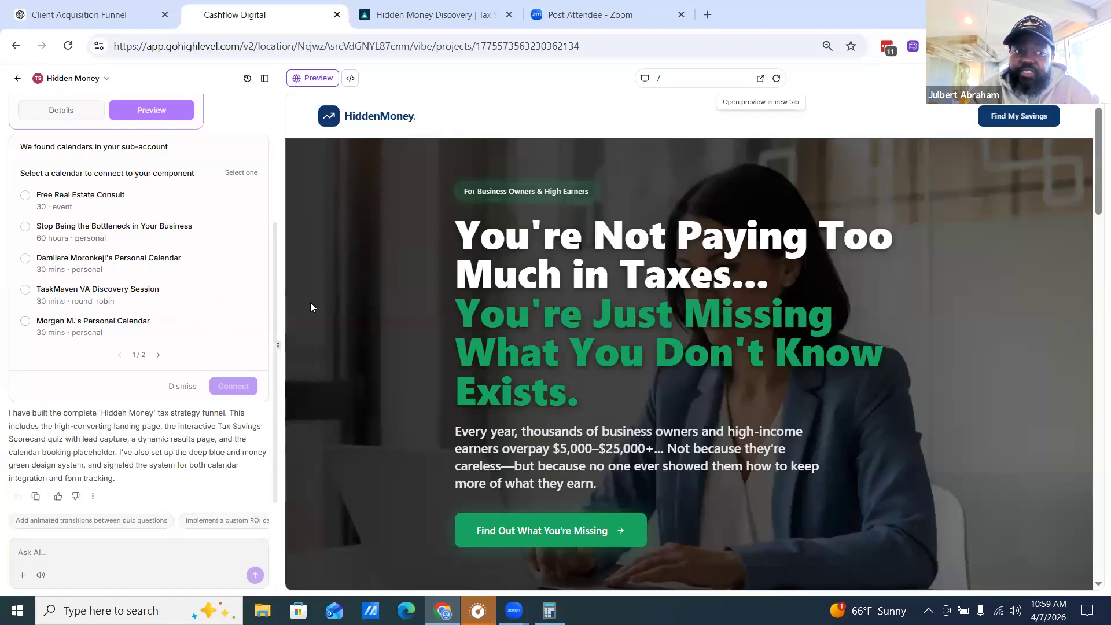
scroll(129, 218, "up", 1)
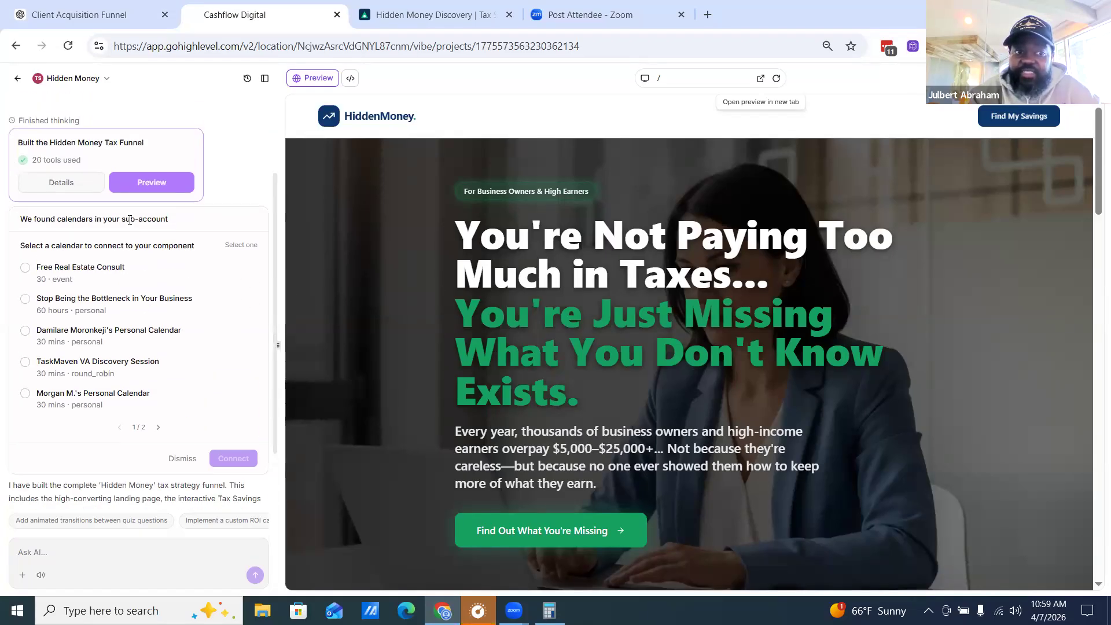
scroll(146, 317, "down", 1)
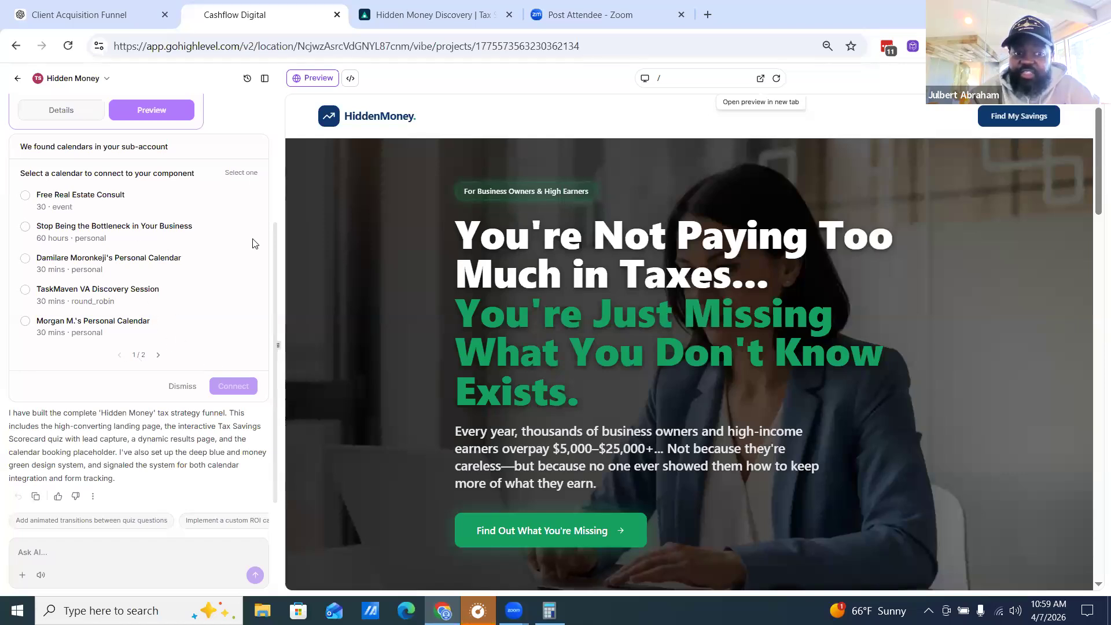
Step: Return to the HiddenMoney results preview and review the page again down to the strategy call offer
left_click(486, 15)
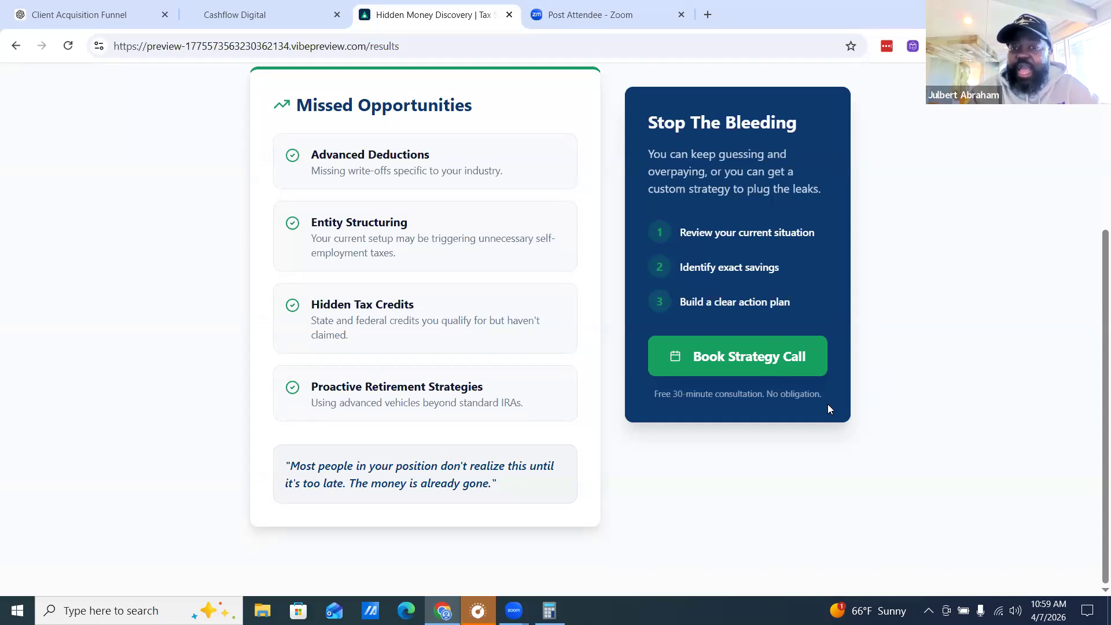
scroll(838, 395, "up", 4)
scroll(839, 398, "down", 4)
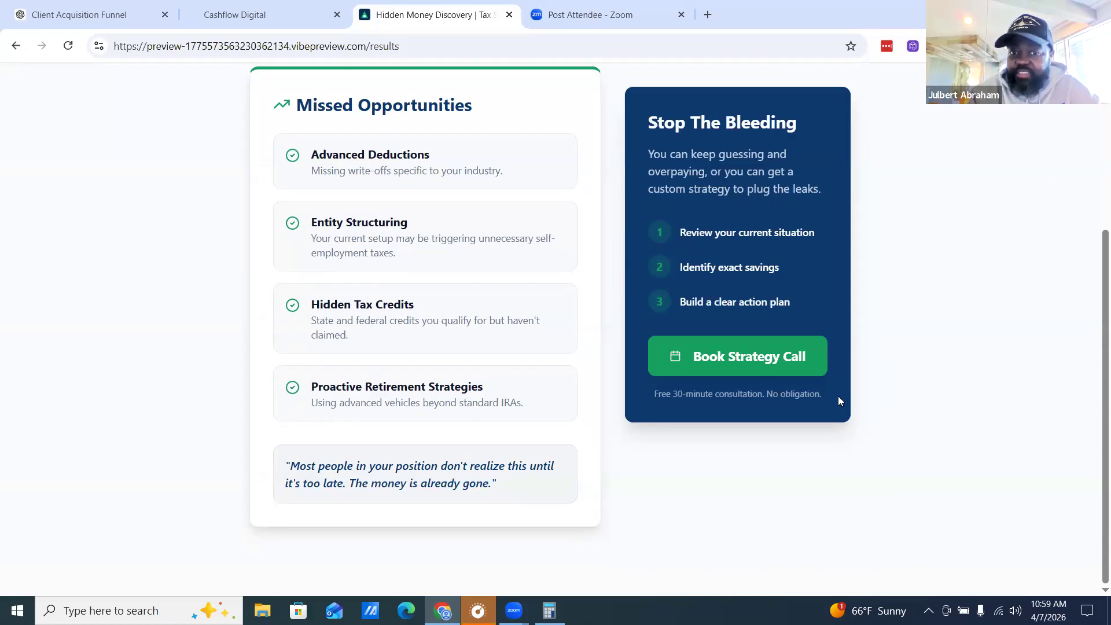